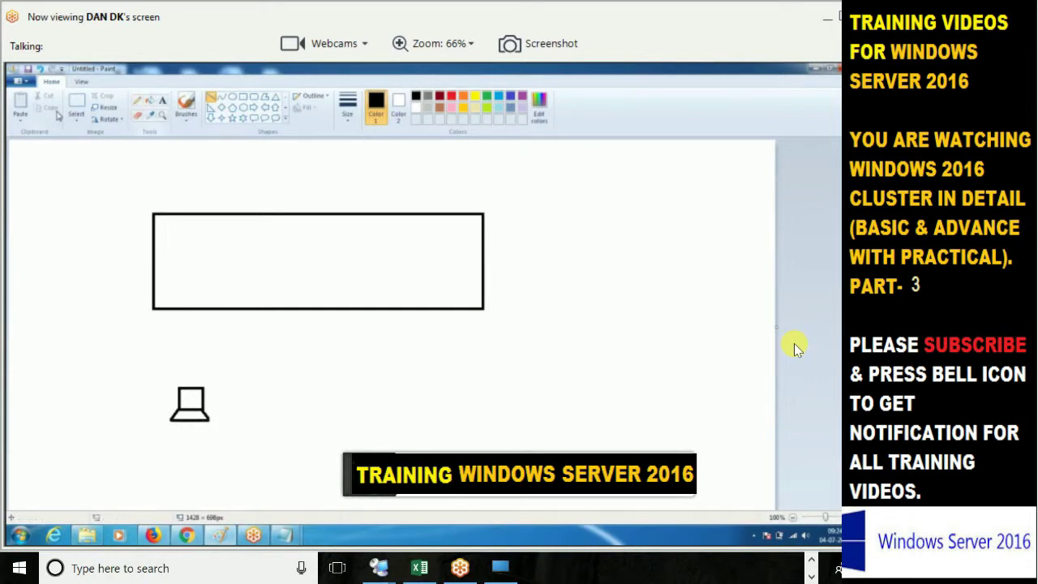
- Duplicate the laptop icon and place the copy to its right, beneath the rectangle
{"action": "left_click", "coordinate": [76, 104]}
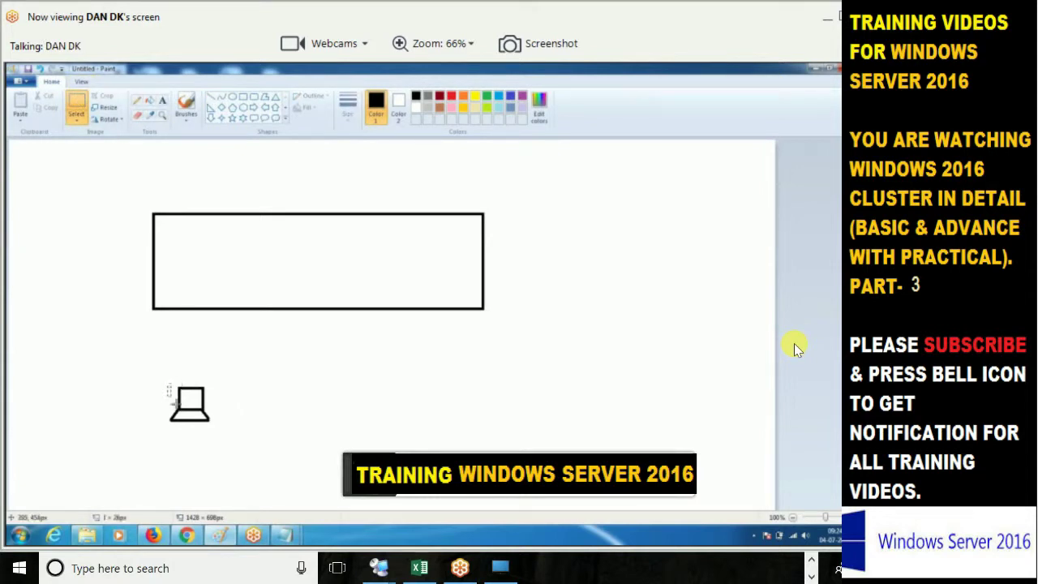
{"action": "left_click_drag", "start_coordinate": [169, 395], "coordinate": [177, 410]}
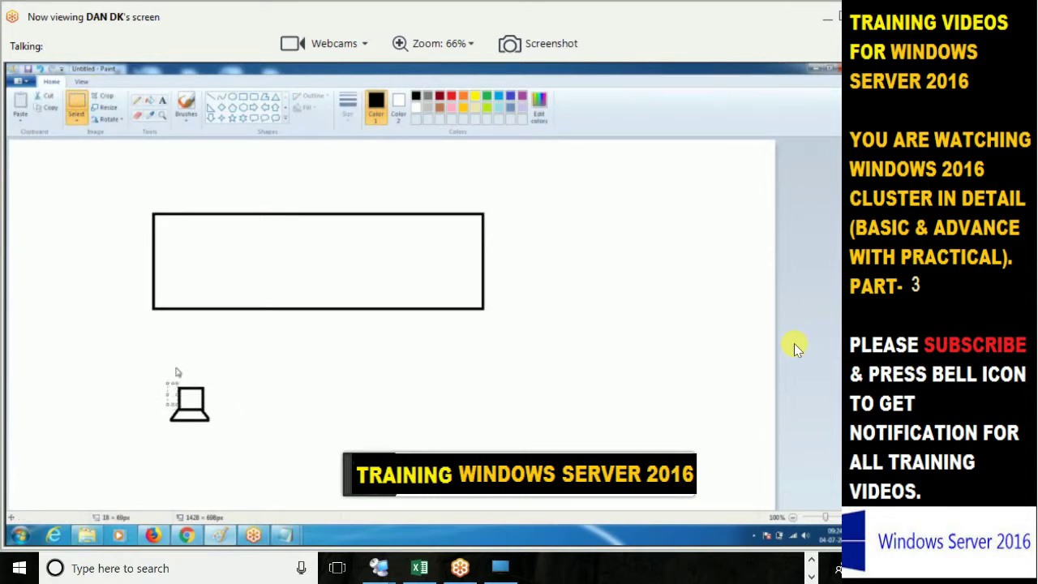
{"action": "left_click", "coordinate": [166, 377]}
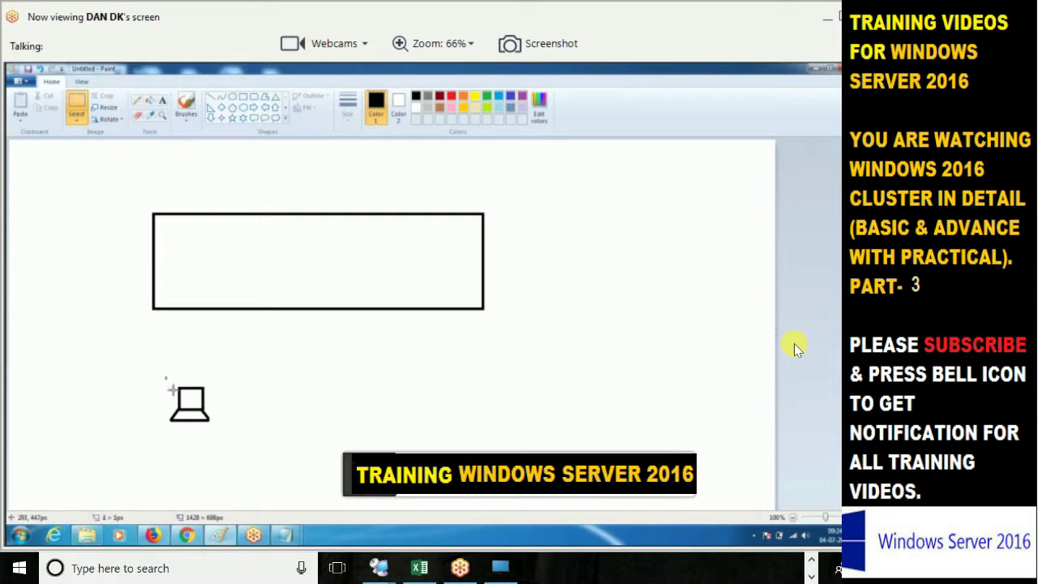
{"action": "left_click_drag", "start_coordinate": [165, 377], "coordinate": [217, 428]}
{"action": "key", "text": "ctrl+c"}
{"action": "key", "text": "ctrl+v"}
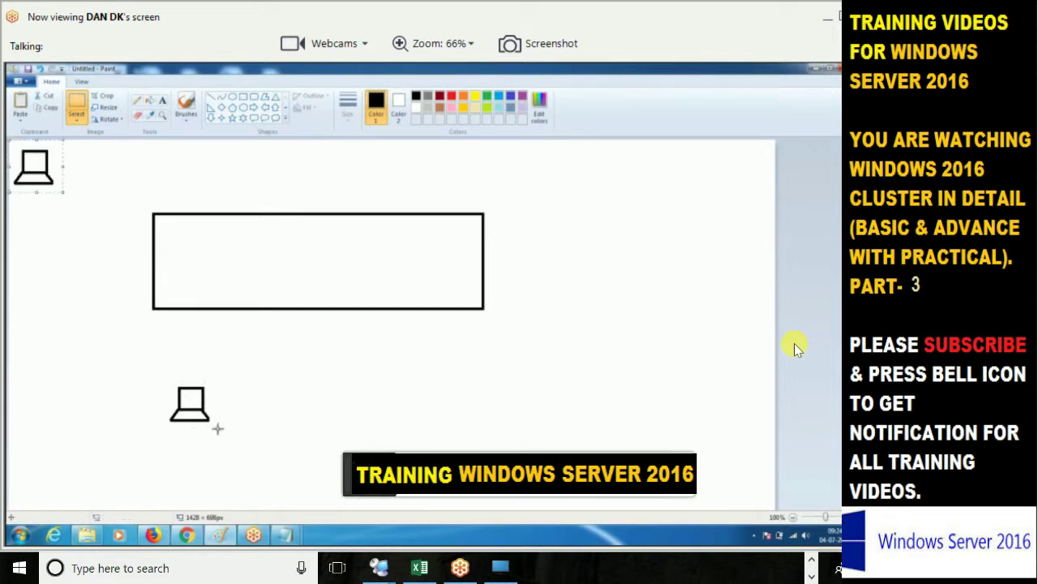
{"action": "left_click_drag", "start_coordinate": [29, 182], "coordinate": [430, 411]}
{"action": "left_click", "coordinate": [527, 418]}
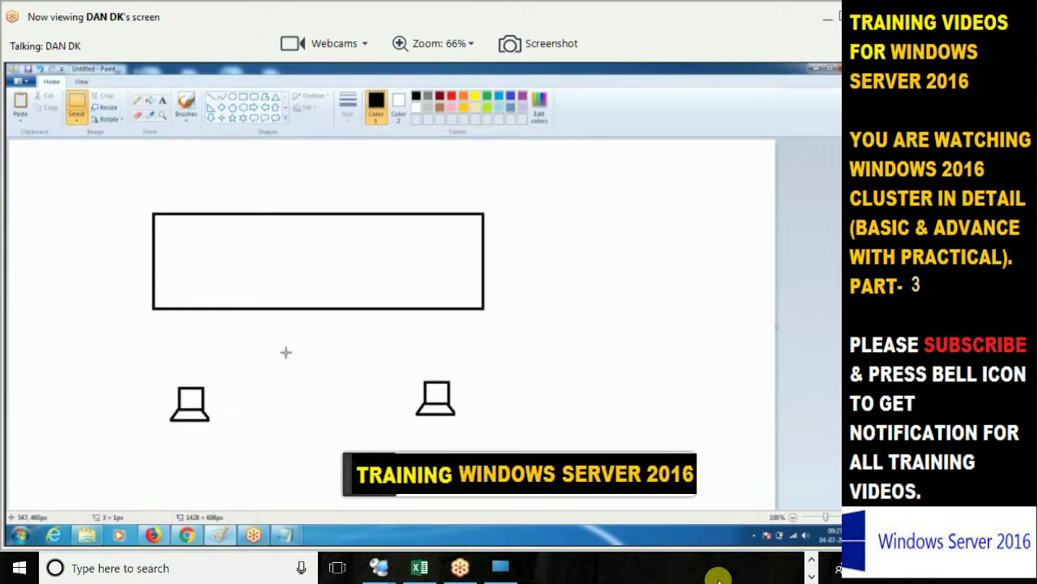
- Add the text label 'exchange' beneath the left laptop
{"action": "left_click", "coordinate": [163, 101]}
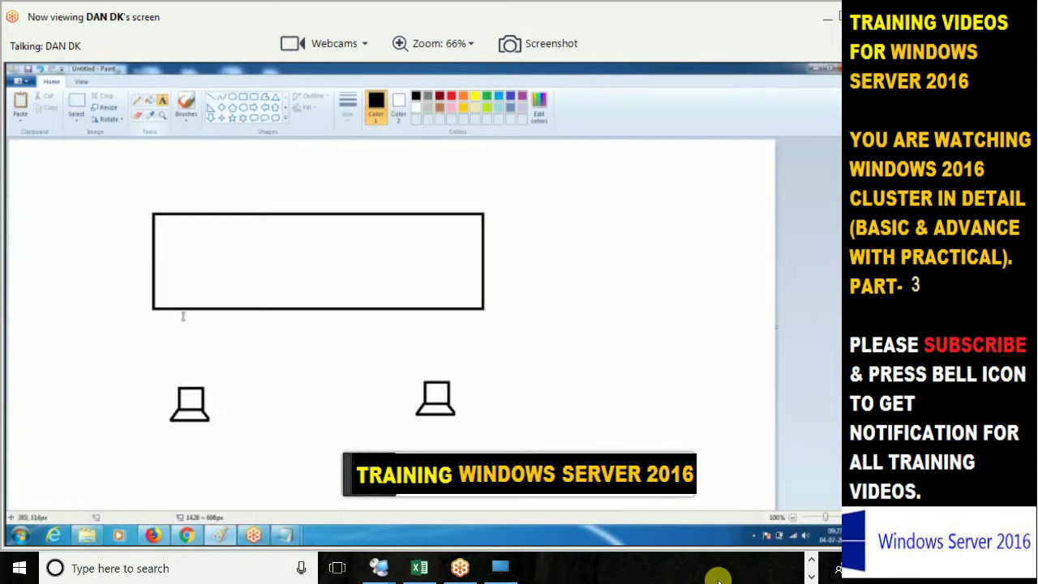
{"action": "left_click", "coordinate": [185, 415]}
{"action": "type", "text": "exchange"}
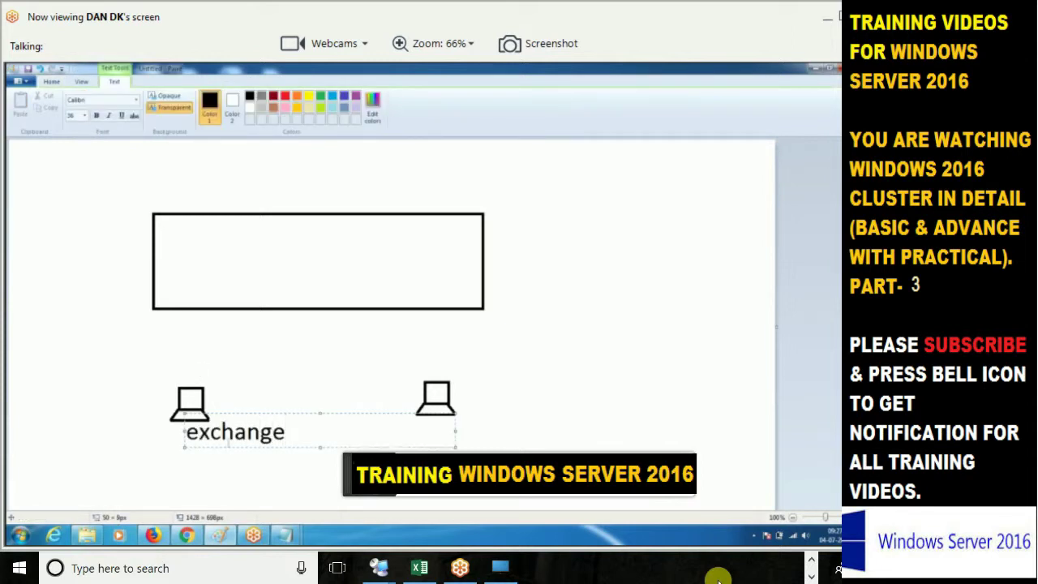
{"action": "left_click", "coordinate": [466, 441]}
- Add a matching 'exchange' label under the right laptop and discard a stray empty text box
{"action": "left_click", "coordinate": [466, 422]}
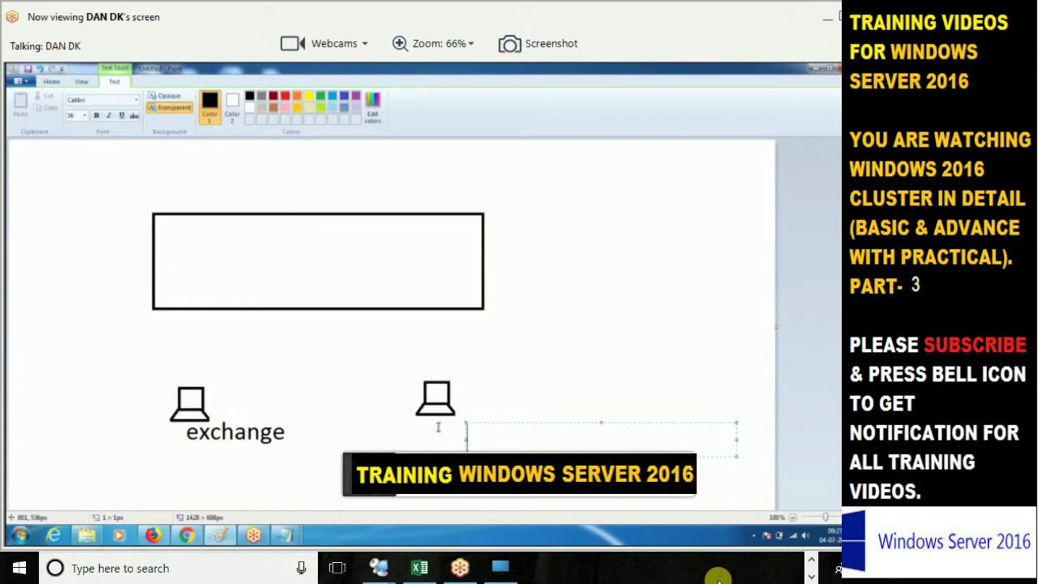
{"action": "type", "text": "excan"}
{"action": "key", "text": "BackSpace"}
{"action": "key", "text": "BackSpace"}
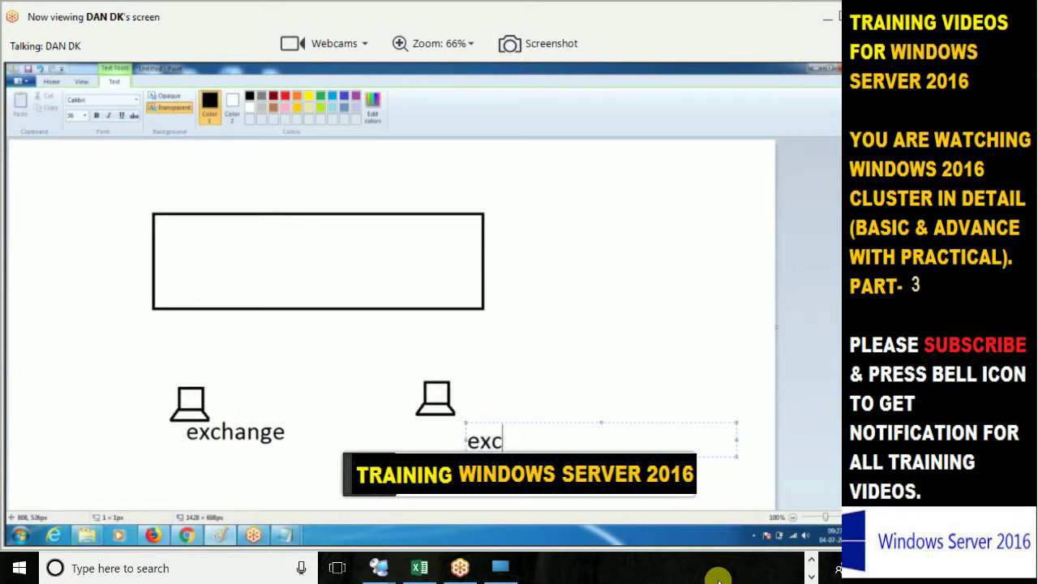
{"action": "type", "text": "hange"}
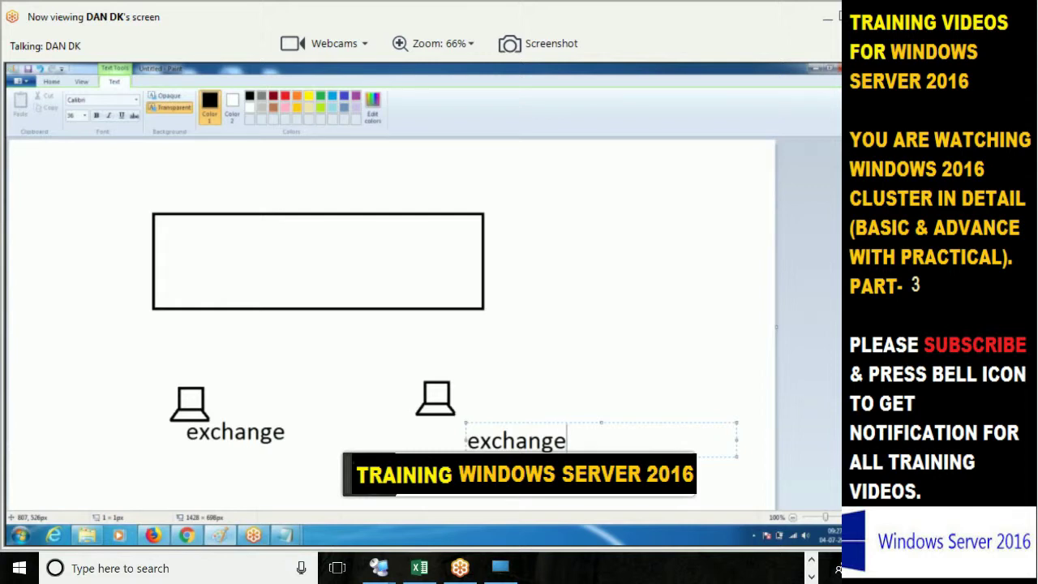
{"action": "key", "text": "Left"}
{"action": "key", "text": "Left"}
{"action": "key", "text": "Left"}
{"action": "key", "text": "Left"}
{"action": "key", "text": "Left"}
{"action": "key", "text": "Left"}
{"action": "left_click", "coordinate": [507, 396]}
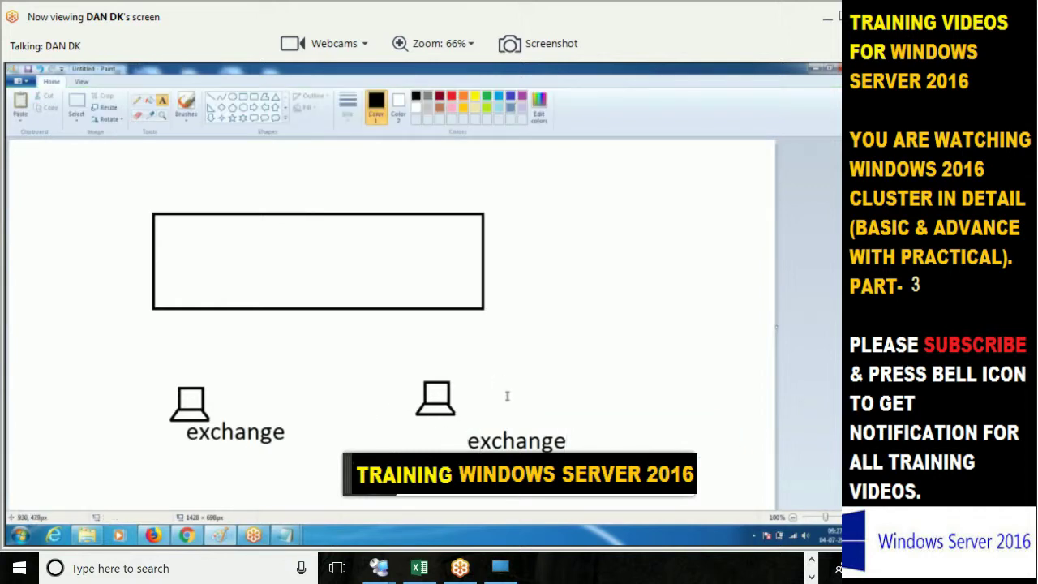
{"action": "left_click", "coordinate": [491, 329]}
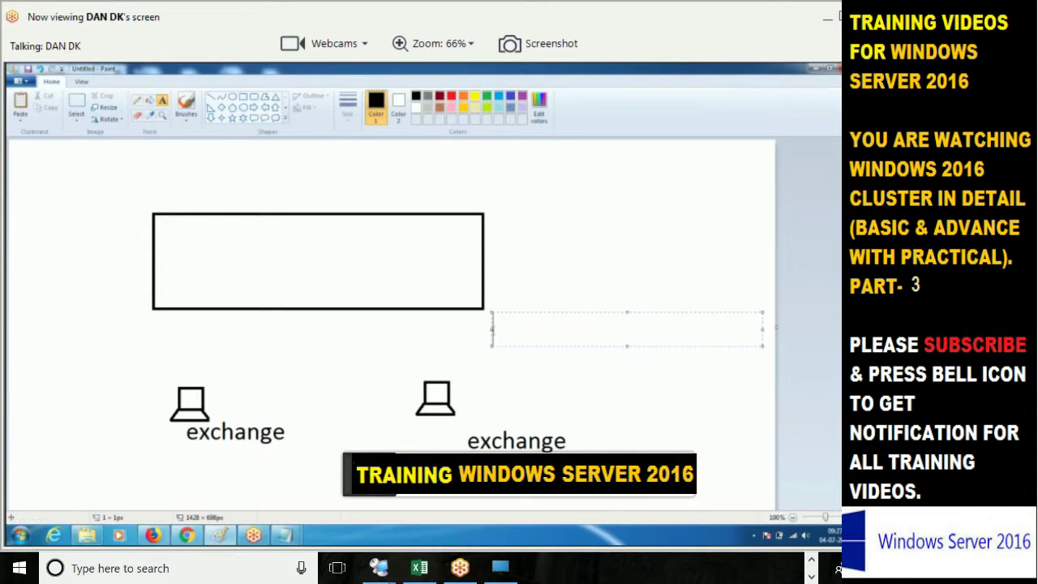
{"action": "left_click", "coordinate": [569, 295]}
- Draw two vertical divider lines inside the large rectangle
{"action": "left_click", "coordinate": [211, 96]}
{"action": "left_click_drag", "start_coordinate": [250, 217], "coordinate": [249, 302]}
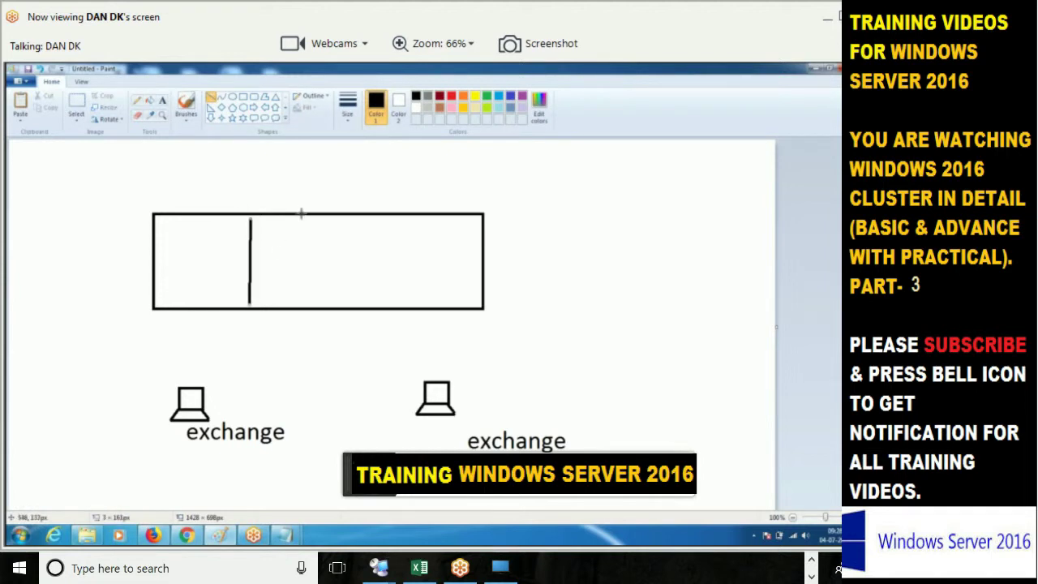
{"action": "left_click_drag", "start_coordinate": [301, 217], "coordinate": [300, 317]}
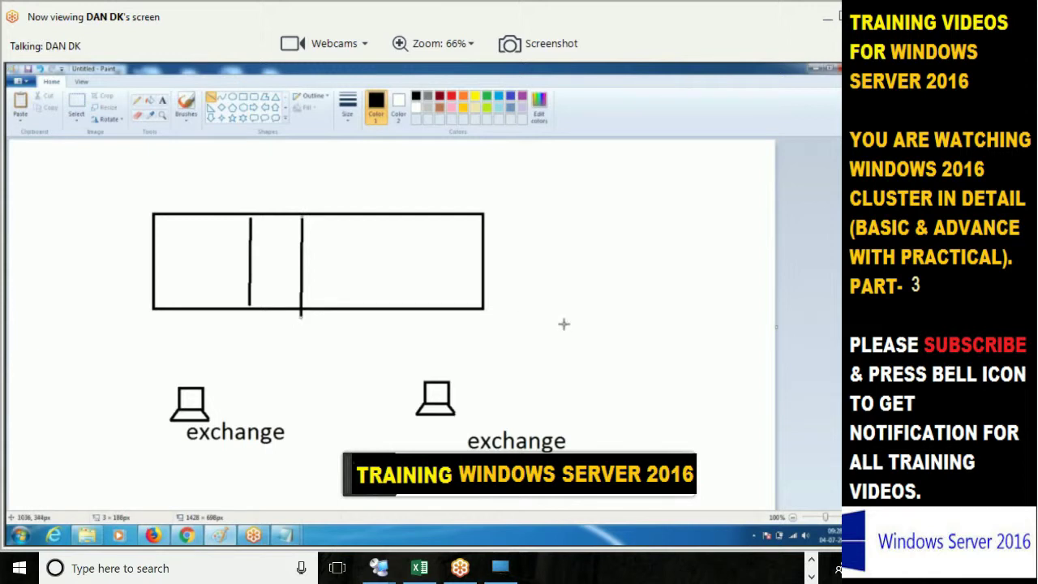
- Draw a small tall box at left with pencil scribbles, plus a line linking the left laptop
{"action": "left_click", "coordinate": [243, 96]}
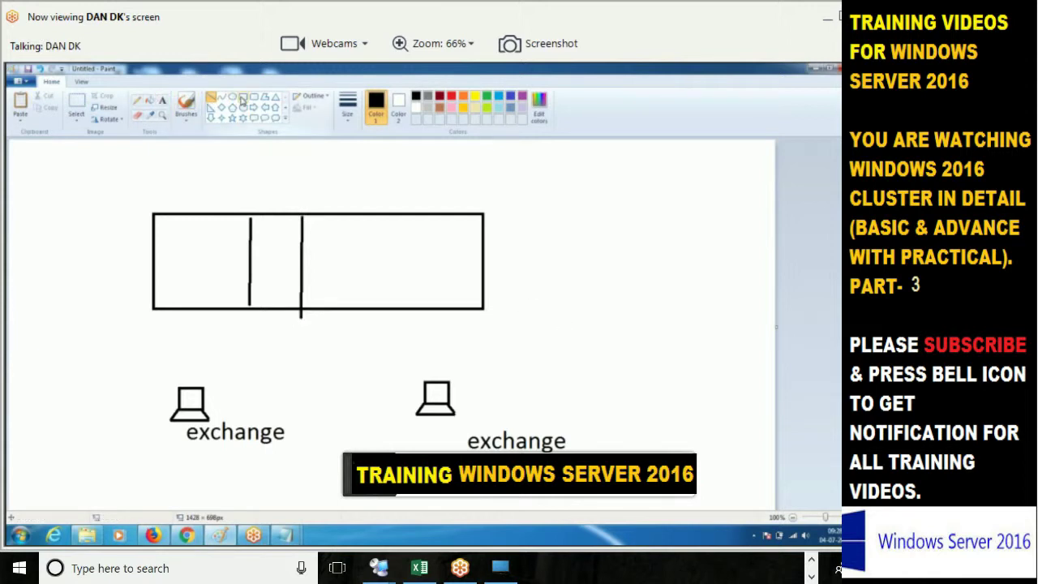
{"action": "left_click_drag", "start_coordinate": [30, 243], "coordinate": [74, 326]}
{"action": "left_click", "coordinate": [95, 304]}
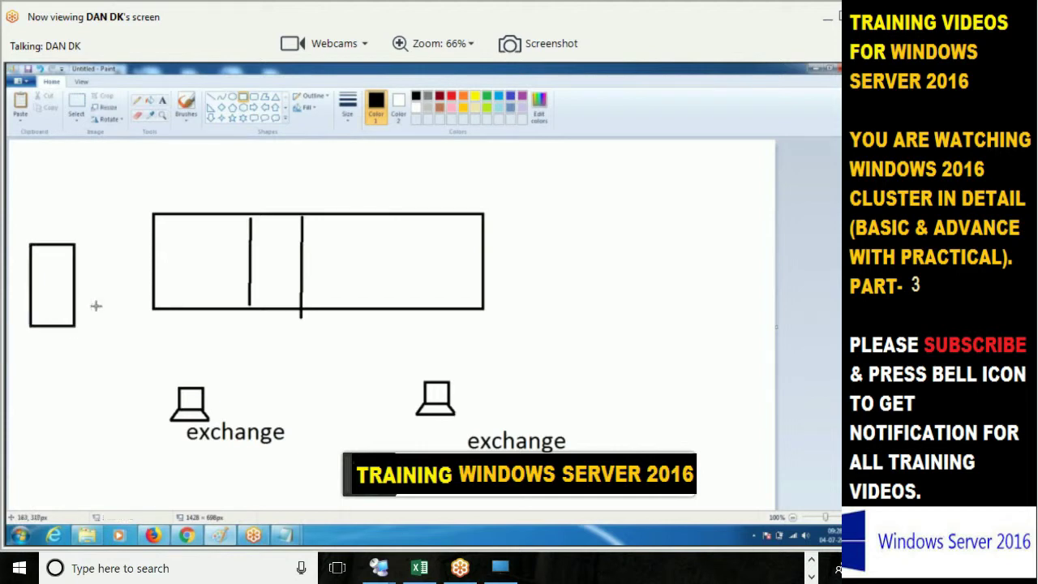
{"action": "left_click", "coordinate": [139, 101]}
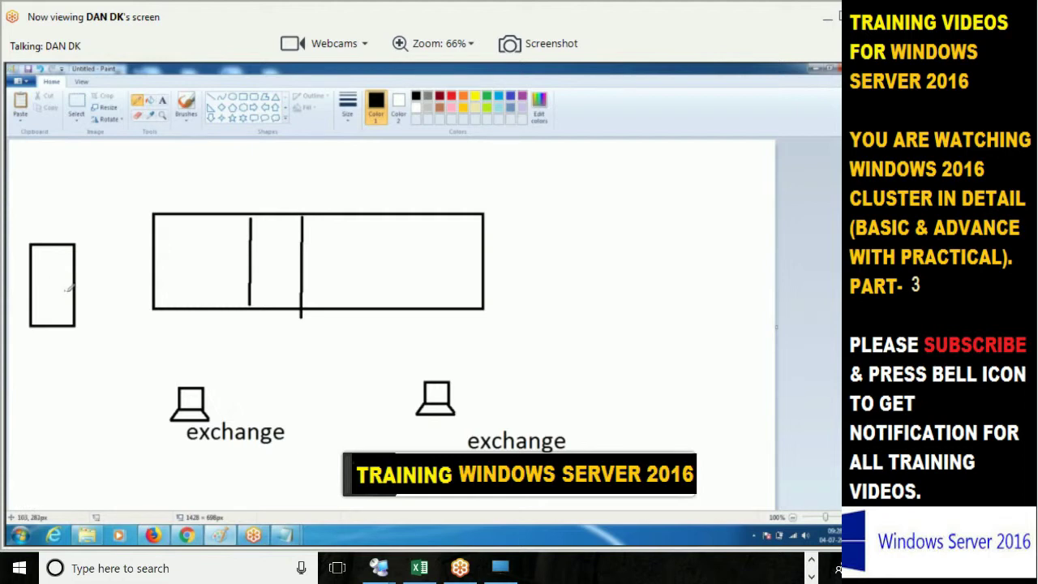
{"action": "left_click_drag", "start_coordinate": [66, 290], "coordinate": [79, 287]}
{"action": "mouse_move", "coordinate": [69, 300]}
{"action": "left_mouse_down"}
{"action": "mouse_move", "coordinate": [87, 302]}
{"action": "mouse_move", "coordinate": [65, 286]}
{"action": "mouse_move", "coordinate": [70, 306]}
{"action": "mouse_move", "coordinate": [63, 292]}
{"action": "left_mouse_up"}
{"action": "left_click", "coordinate": [209, 95]}
{"action": "mouse_move", "coordinate": [208, 378]}
{"action": "left_mouse_down"}
{"action": "mouse_move", "coordinate": [261, 317]}
{"action": "mouse_move", "coordinate": [404, 384]}
{"action": "left_mouse_up"}
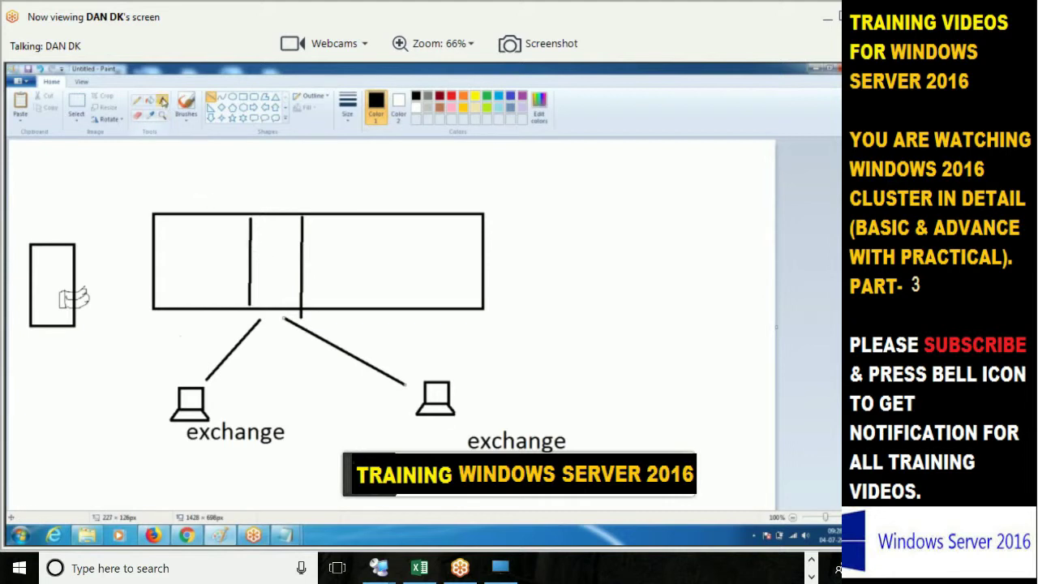
- Label the section between the rectangle's two dividers 'MDB', shortening the typed 'Mailbox DB'
{"action": "left_click", "coordinate": [162, 101]}
{"action": "left_click_drag", "start_coordinate": [261, 224], "coordinate": [532, 310]}
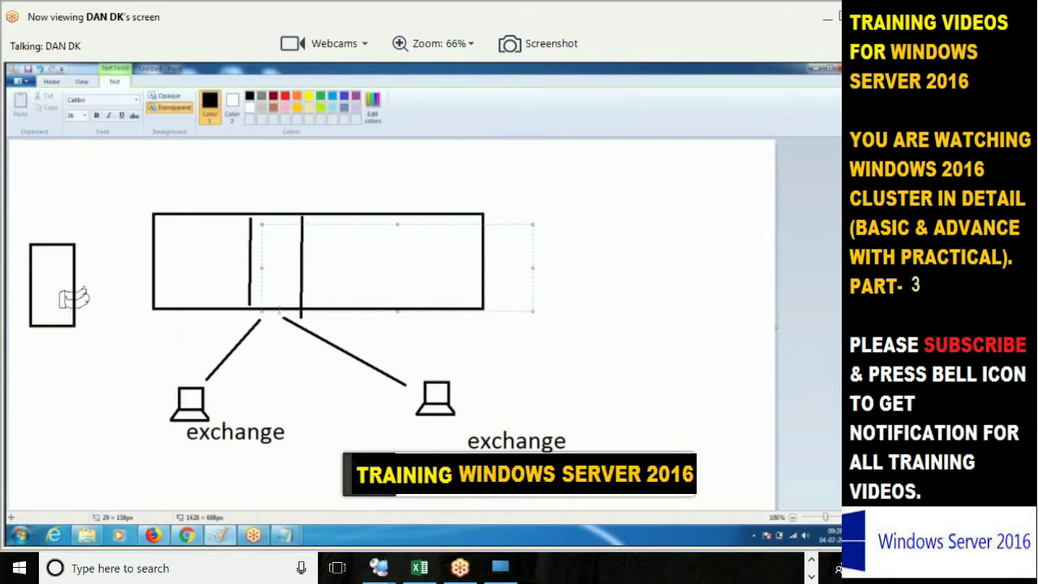
{"action": "type", "text": "Mailbo"}
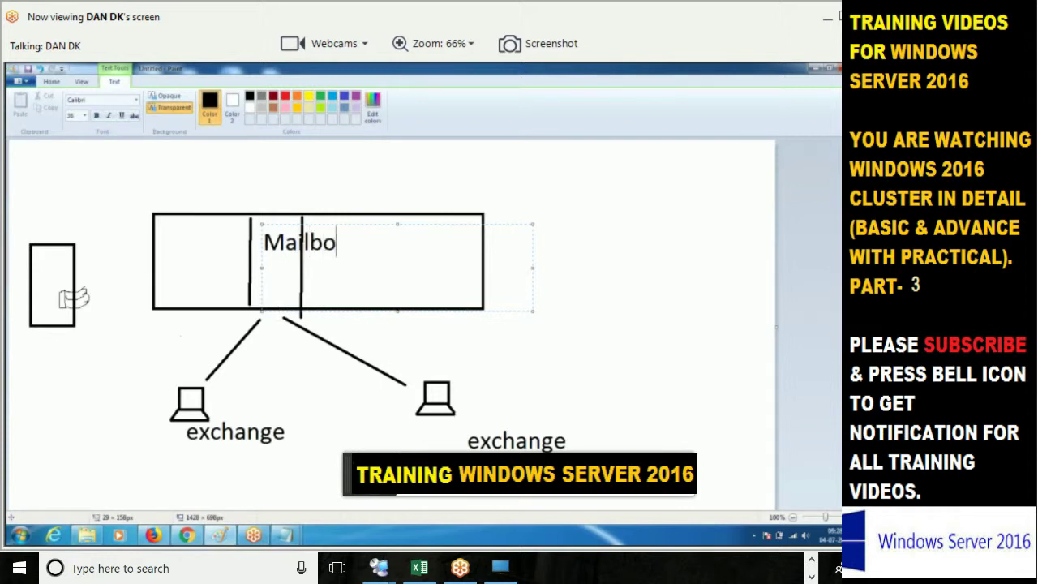
{"action": "type", "text": "x DB"}
{"action": "key", "text": "BackSpace"}
{"action": "key", "text": "BackSpace"}
{"action": "key", "text": "BackSpace"}
{"action": "key", "text": "BackSpace"}
{"action": "key", "text": "BackSpace"}
{"action": "key", "text": "BackSpace"}
{"action": "key", "text": "BackSpace"}
{"action": "key", "text": "BackSpace"}
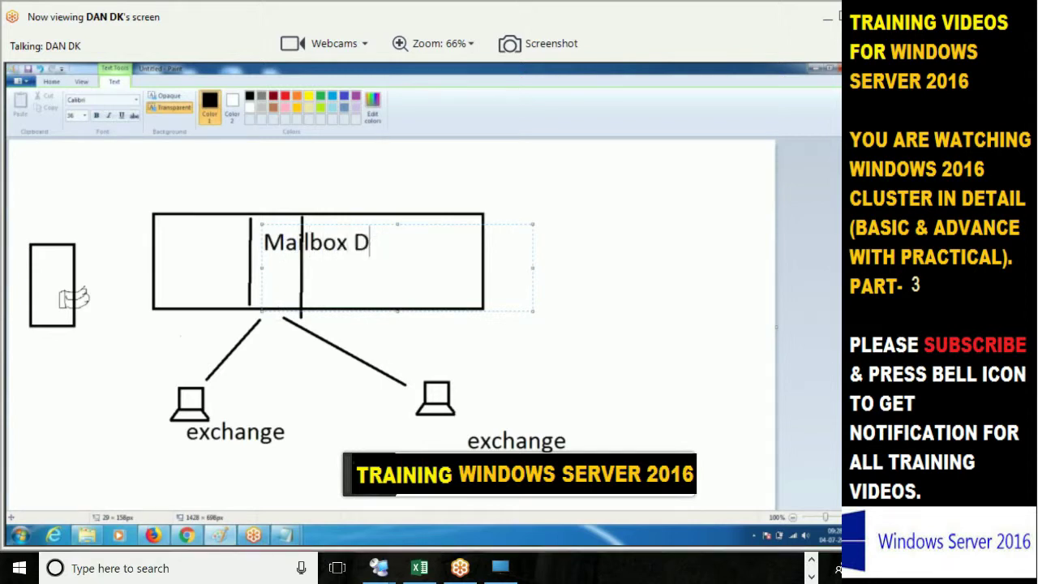
{"action": "key", "text": "BackSpace"}
{"action": "type", "text": "DB"}
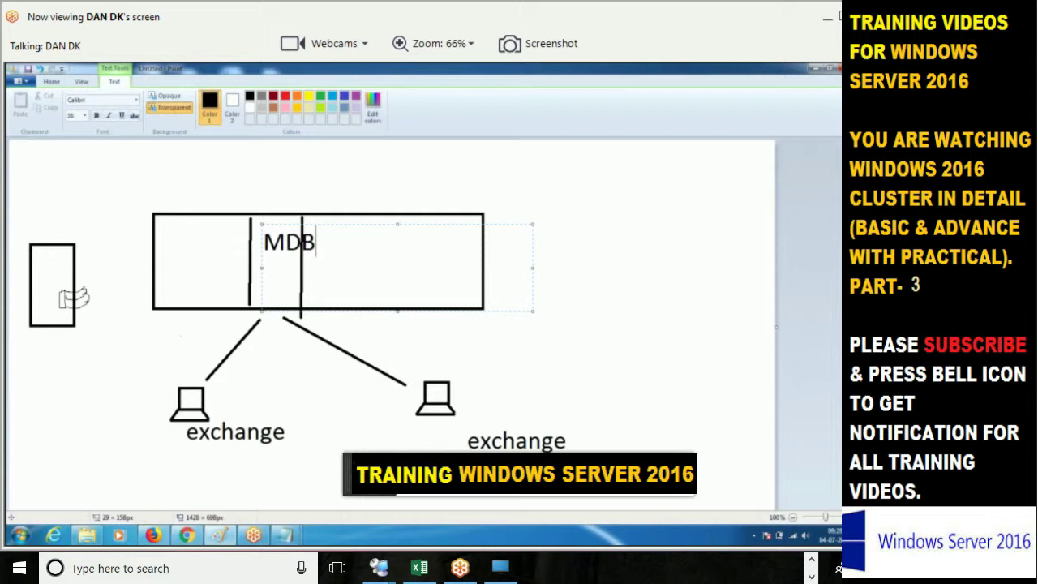
{"action": "left_click", "coordinate": [280, 218]}
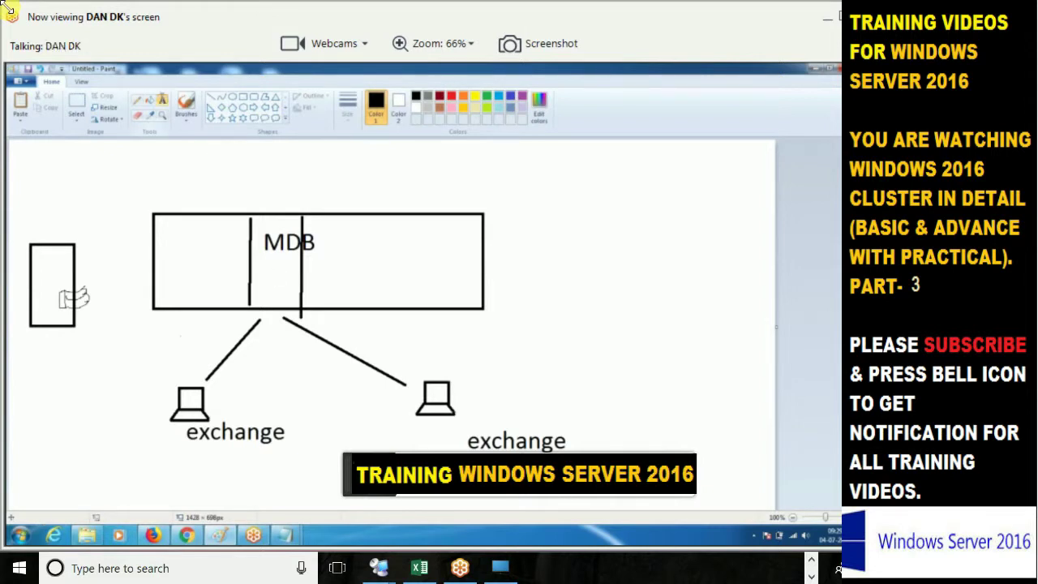
- Add a '64 GB' line under the left laptop's exchange label and dismiss a stray empty text box
{"action": "left_click", "coordinate": [162, 99]}
{"action": "left_click_drag", "start_coordinate": [185, 452], "coordinate": [318, 464]}
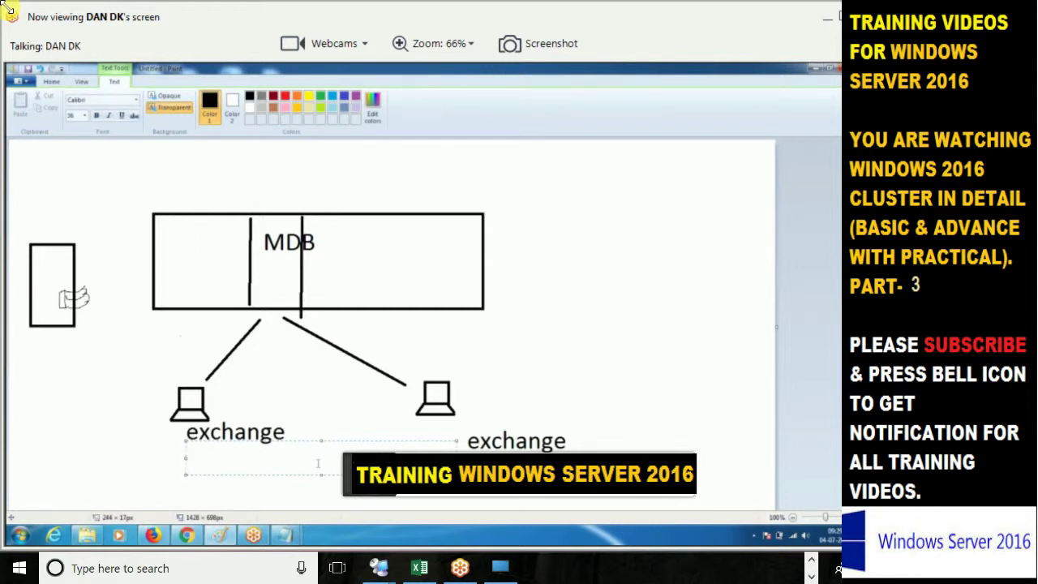
{"action": "type", "text": "64 GB"}
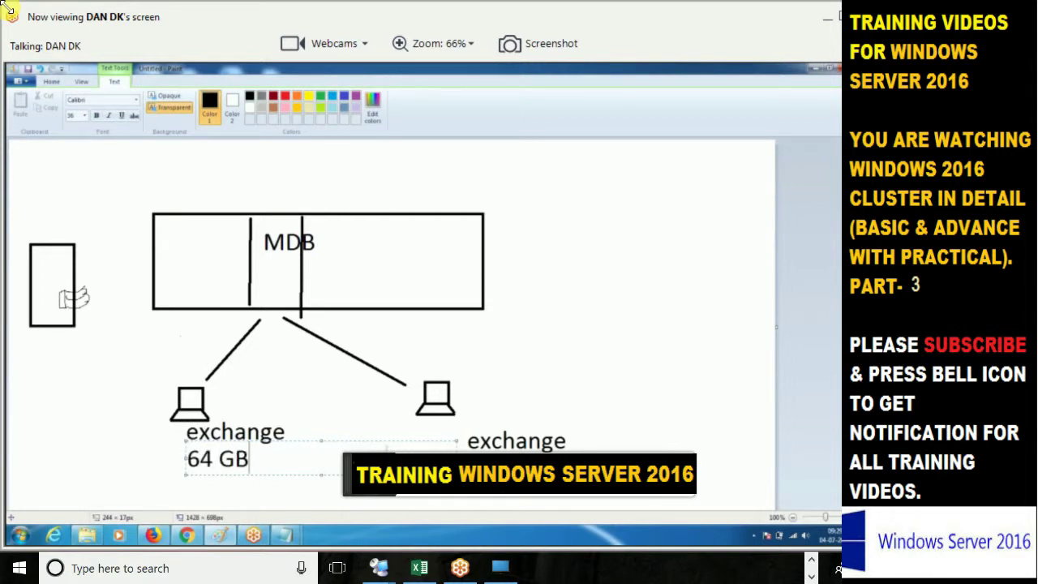
{"action": "left_click", "coordinate": [511, 454]}
{"action": "left_click", "coordinate": [702, 459]}
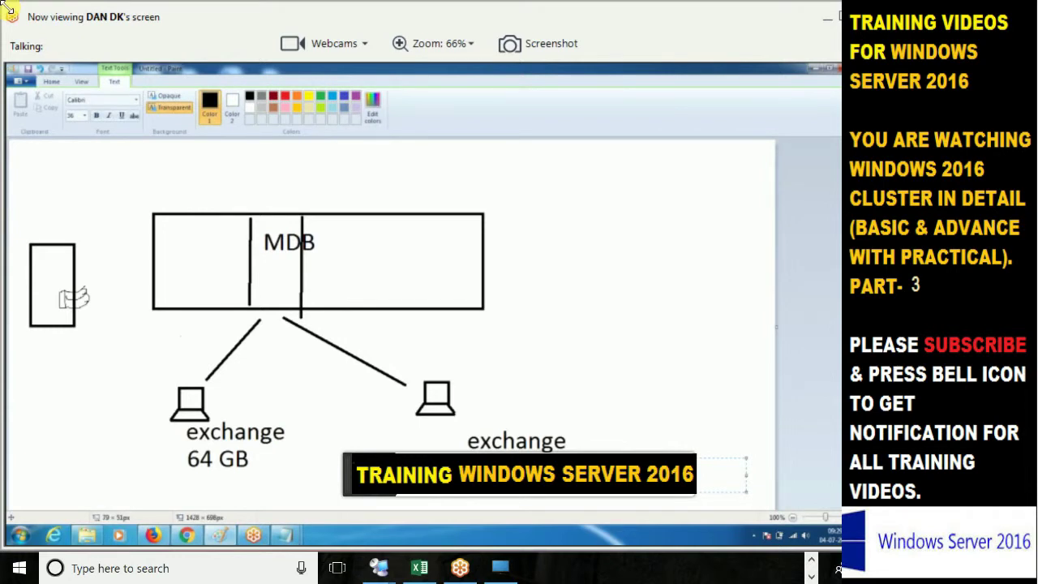
{"action": "left_click", "coordinate": [521, 430]}
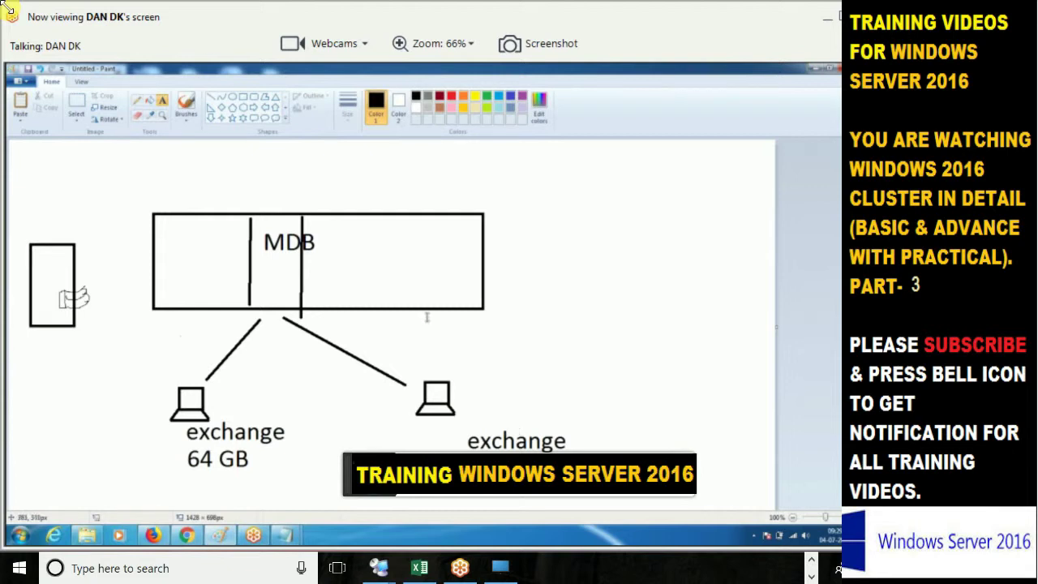
- Draw a third vertical divider in the MDB box and add 'SQL' above the right exchange label
{"action": "left_click", "coordinate": [212, 97]}
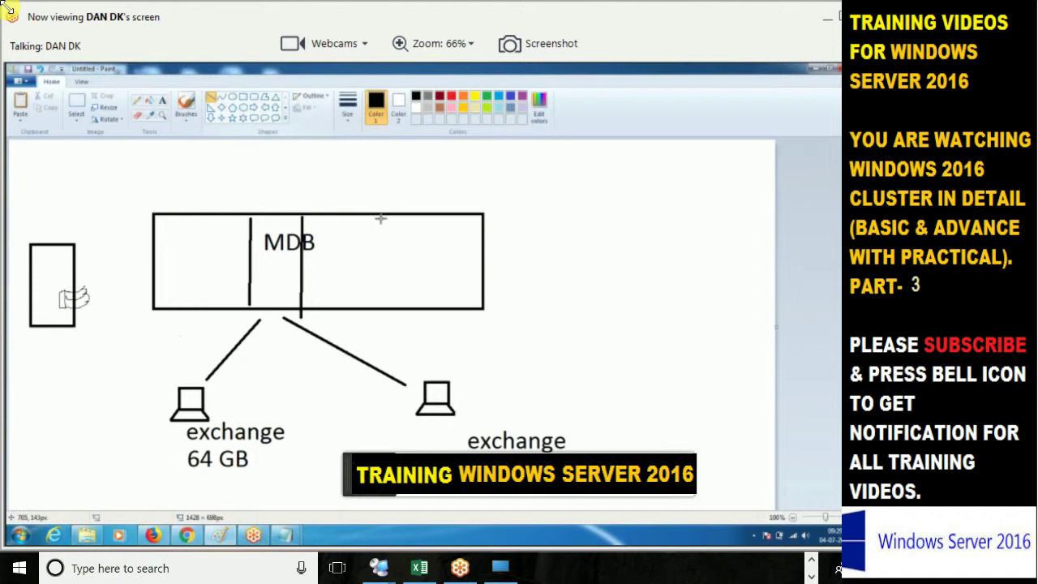
{"action": "left_click_drag", "start_coordinate": [366, 219], "coordinate": [366, 302]}
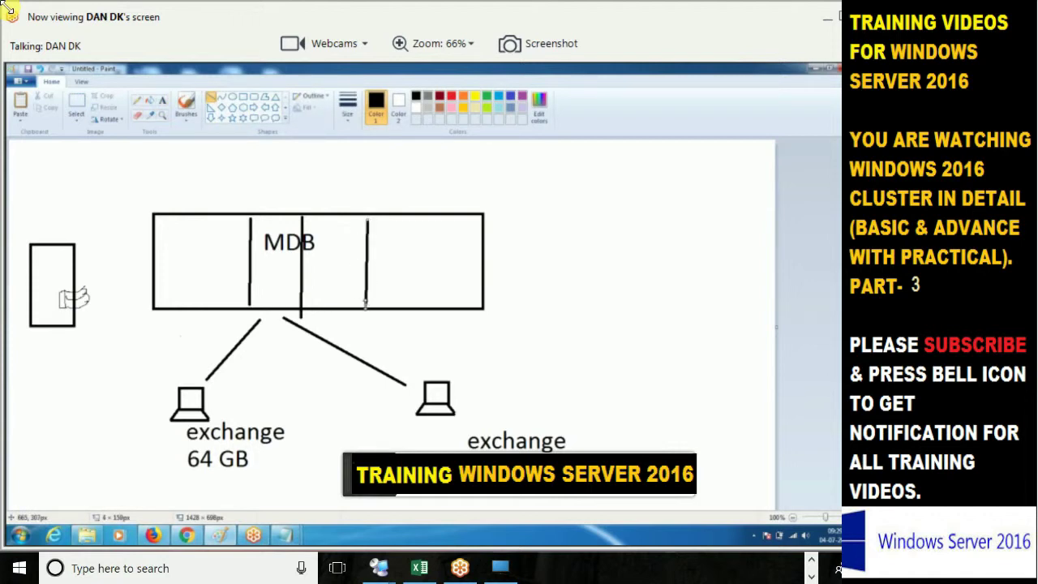
{"action": "left_click", "coordinate": [162, 102]}
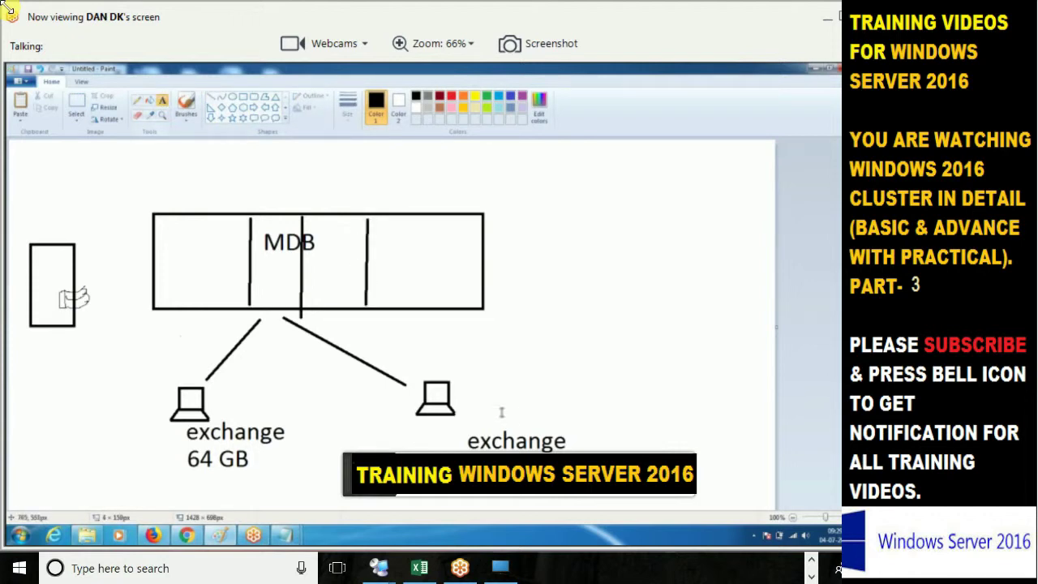
{"action": "left_click_drag", "start_coordinate": [500, 403], "coordinate": [528, 426]}
{"action": "type", "text": "S"}
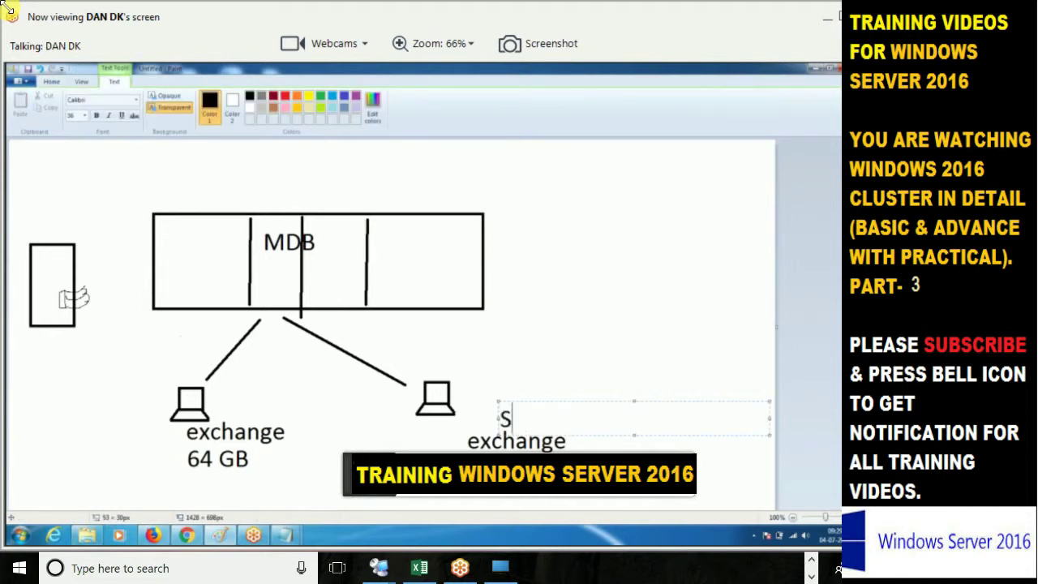
{"action": "type", "text": "QL"}
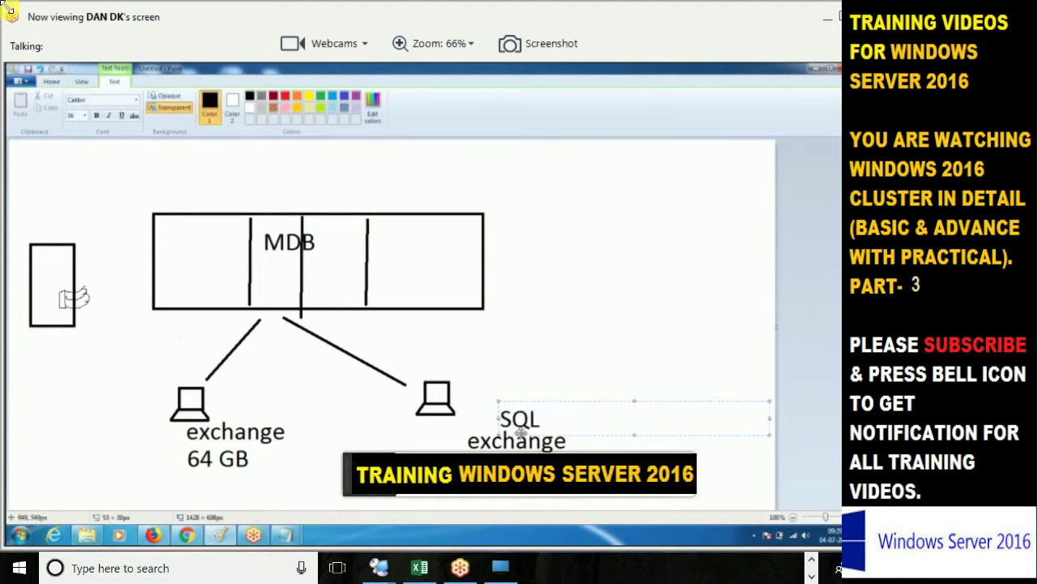
{"action": "left_click", "coordinate": [198, 413]}
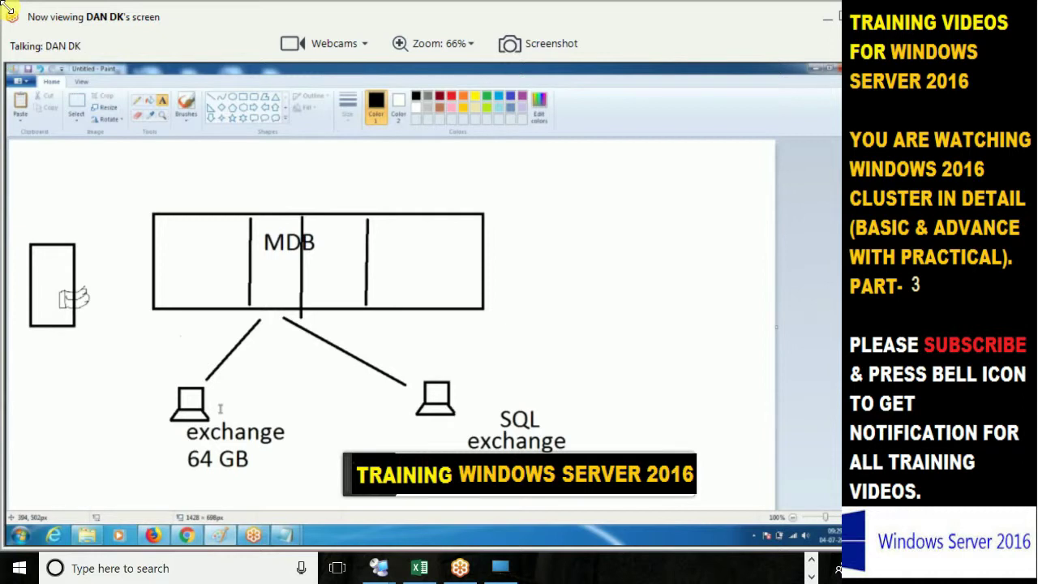
- Add 'SQL' above the left laptop's exchange label
{"action": "left_click", "coordinate": [220, 408]}
{"action": "type", "text": "SQL"}
{"action": "left_click", "coordinate": [489, 368]}
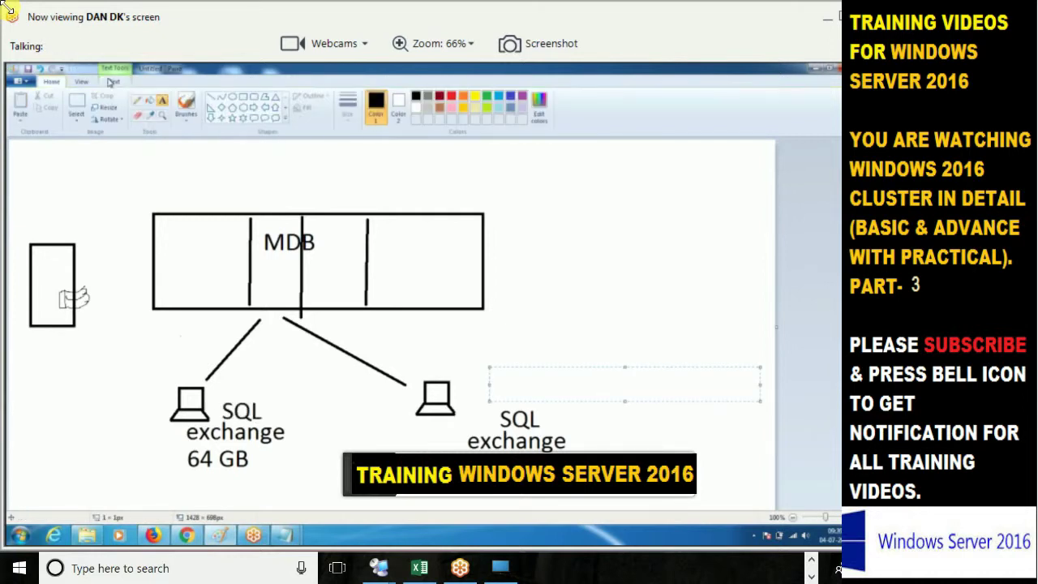
{"action": "left_click", "coordinate": [212, 97]}
- Draw crossing lines: left laptop up to the MDB box in yellow, box down to the right laptop in green
{"action": "left_click_drag", "start_coordinate": [240, 376], "coordinate": [345, 293]}
{"action": "left_click", "coordinate": [474, 98]}
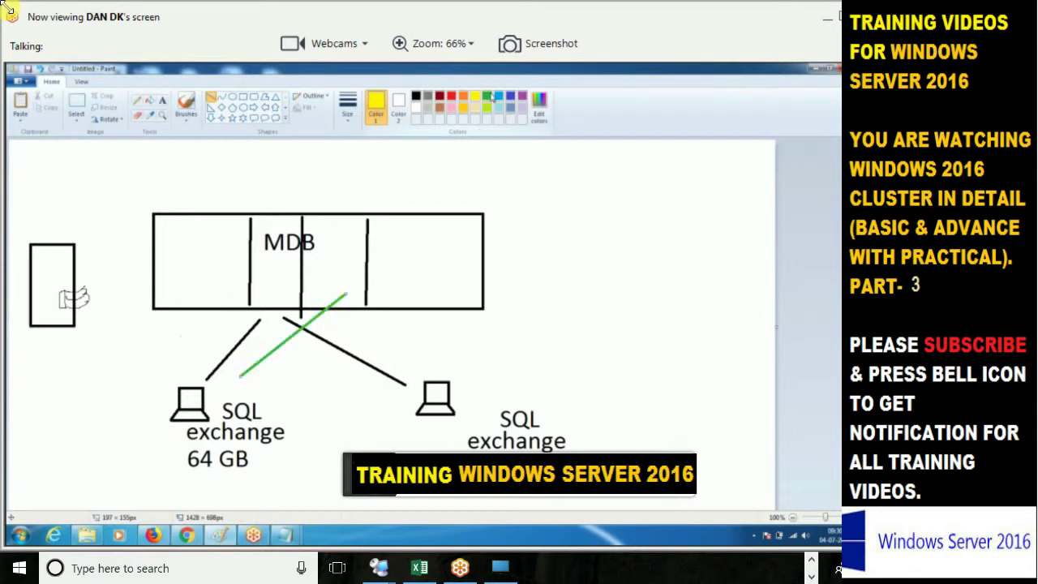
{"action": "left_click", "coordinate": [487, 95]}
{"action": "left_click", "coordinate": [474, 98]}
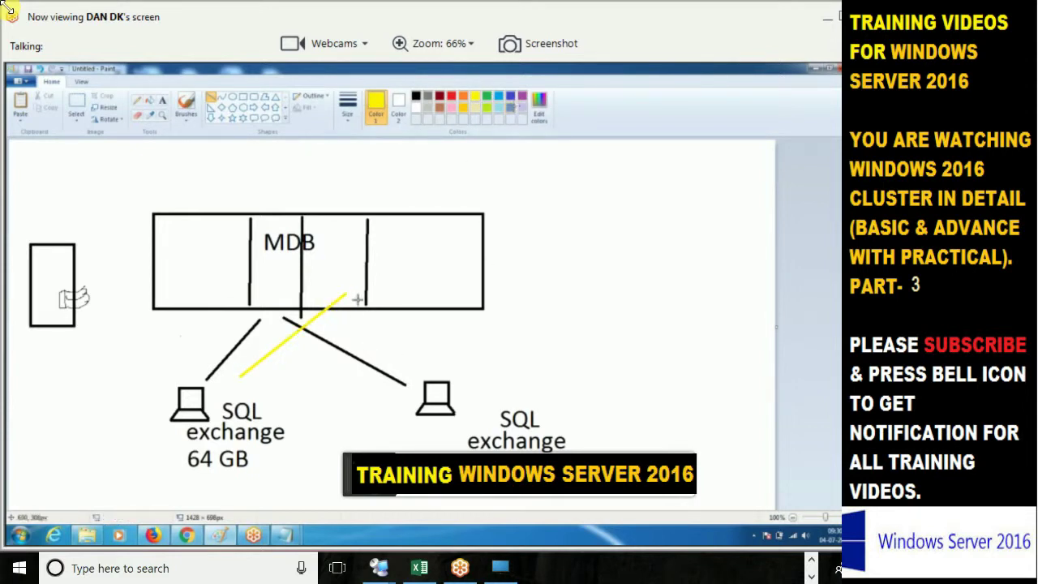
{"action": "left_click_drag", "start_coordinate": [357, 293], "coordinate": [442, 386]}
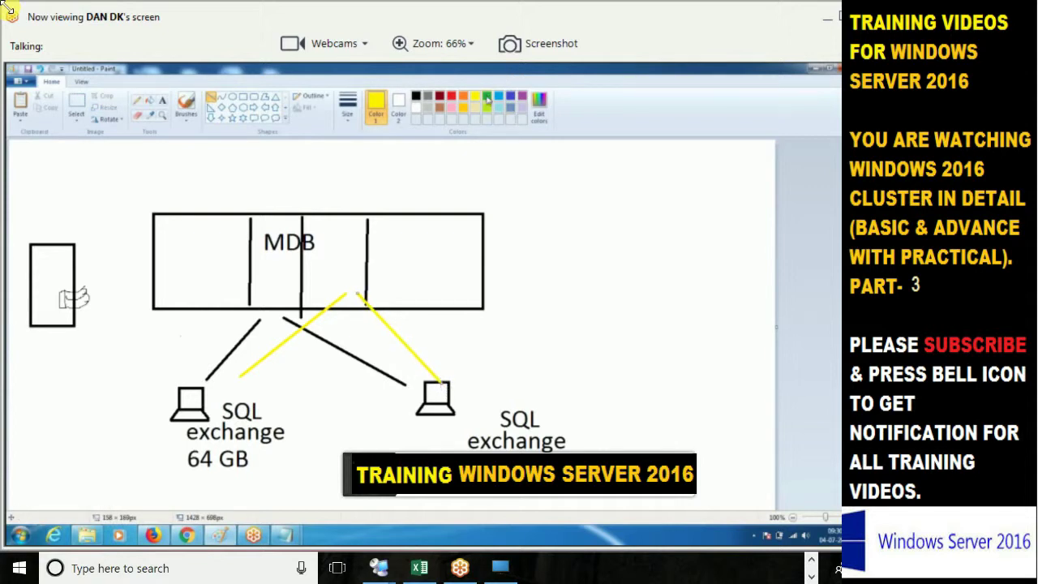
{"action": "left_click", "coordinate": [487, 97]}
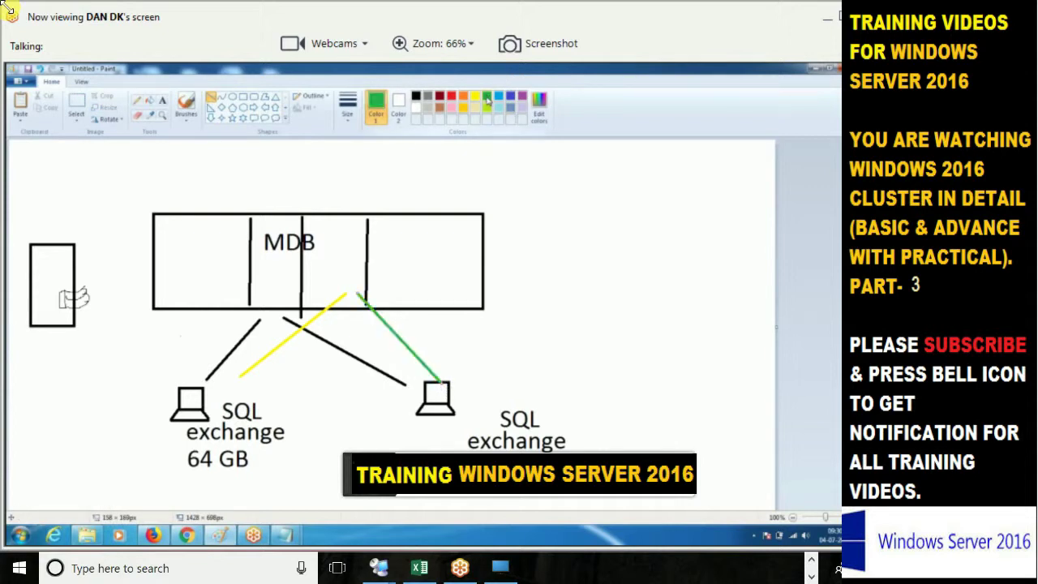
- Retrace the left laptop's black connector in green and the right laptop's in yellow
{"action": "left_click", "coordinate": [258, 319]}
{"action": "left_click_drag", "start_coordinate": [257, 320], "coordinate": [210, 377]}
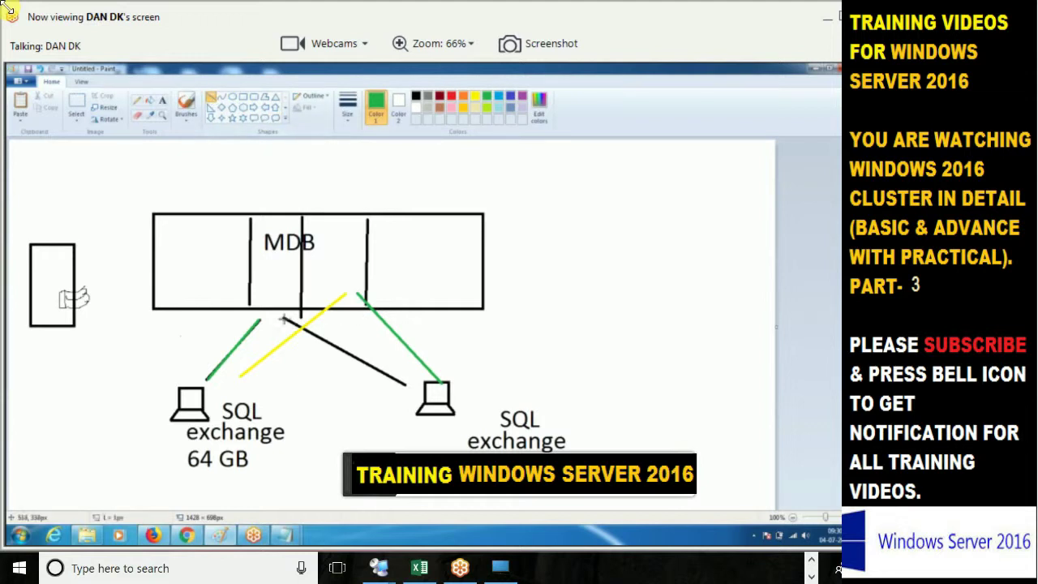
{"action": "left_click_drag", "start_coordinate": [283, 317], "coordinate": [407, 384]}
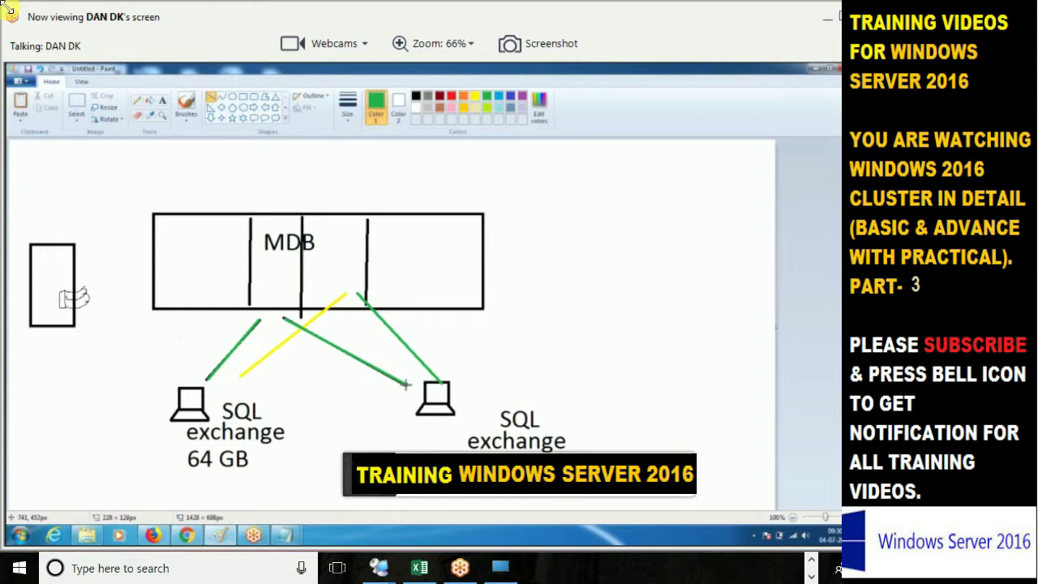
{"action": "left_click", "coordinate": [474, 96]}
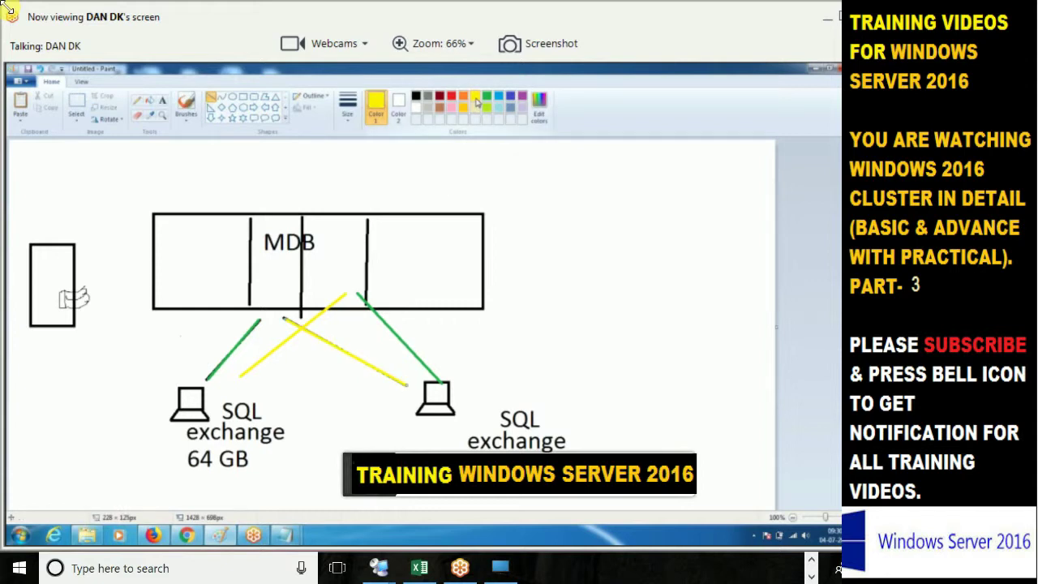
{"action": "left_click", "coordinate": [562, 269]}
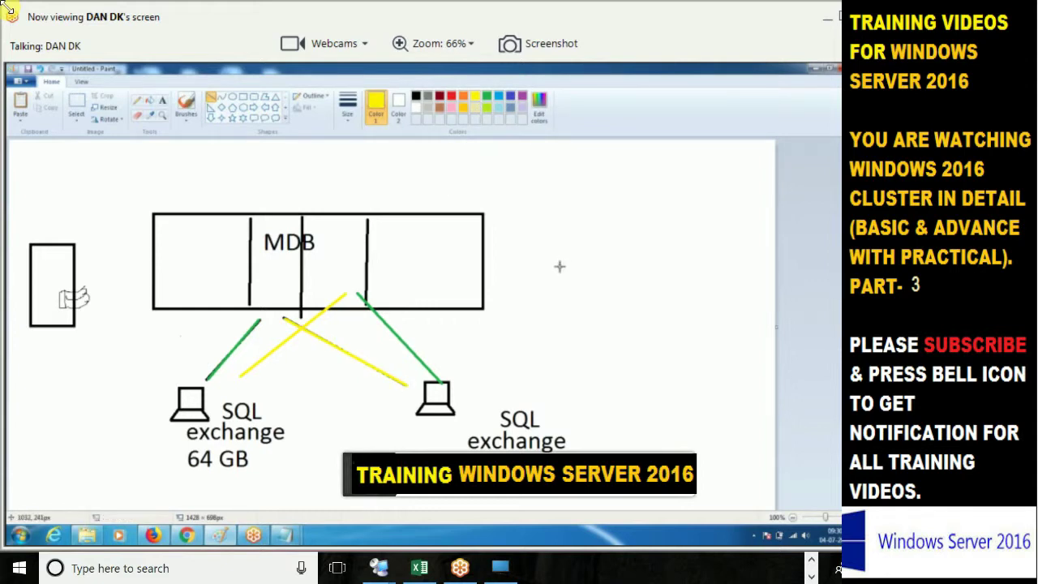
- Type 'SQL DB' in the rectangle section beside MDB and recolour the text black
{"action": "left_click", "coordinate": [162, 101]}
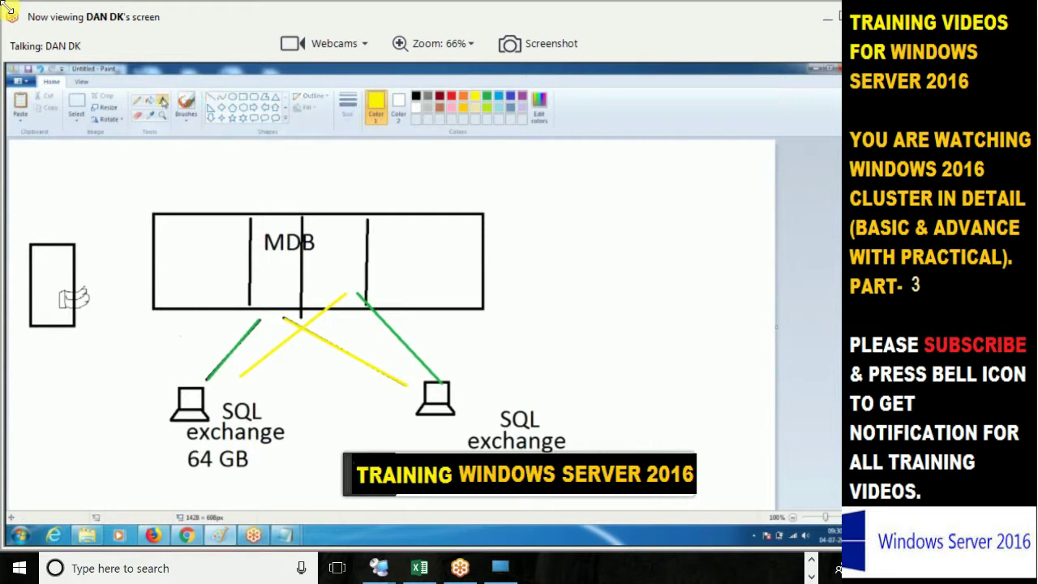
{"action": "left_click", "coordinate": [341, 239]}
{"action": "type", "text": "SQL DB"}
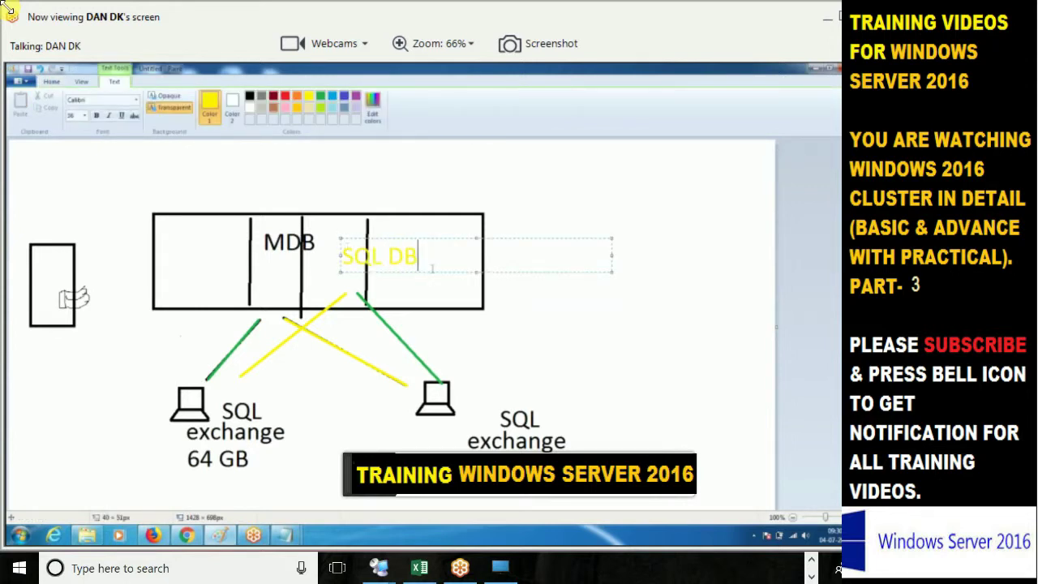
{"action": "left_click_drag", "start_coordinate": [343, 257], "coordinate": [418, 256]}
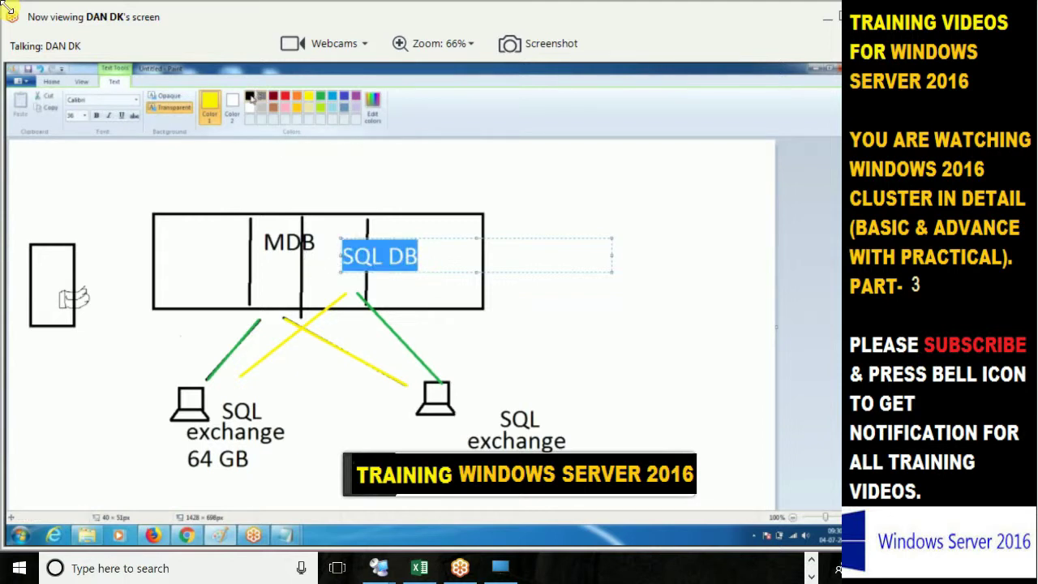
{"action": "left_click", "coordinate": [250, 96]}
{"action": "left_click", "coordinate": [511, 180]}
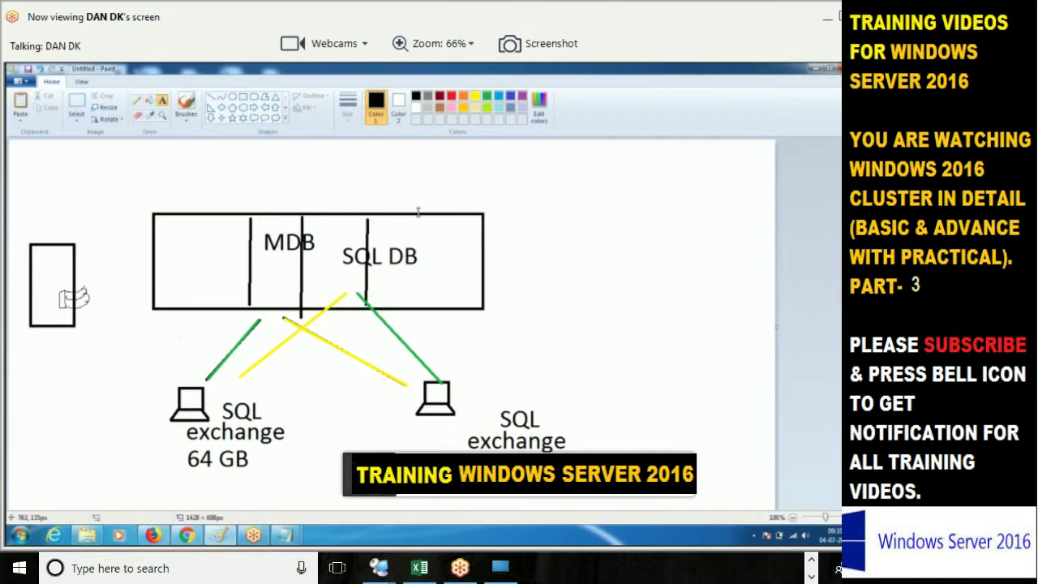
- Pencil two freehand loops around each laptop together with its SQL and exchange labels
{"action": "left_click", "coordinate": [137, 99]}
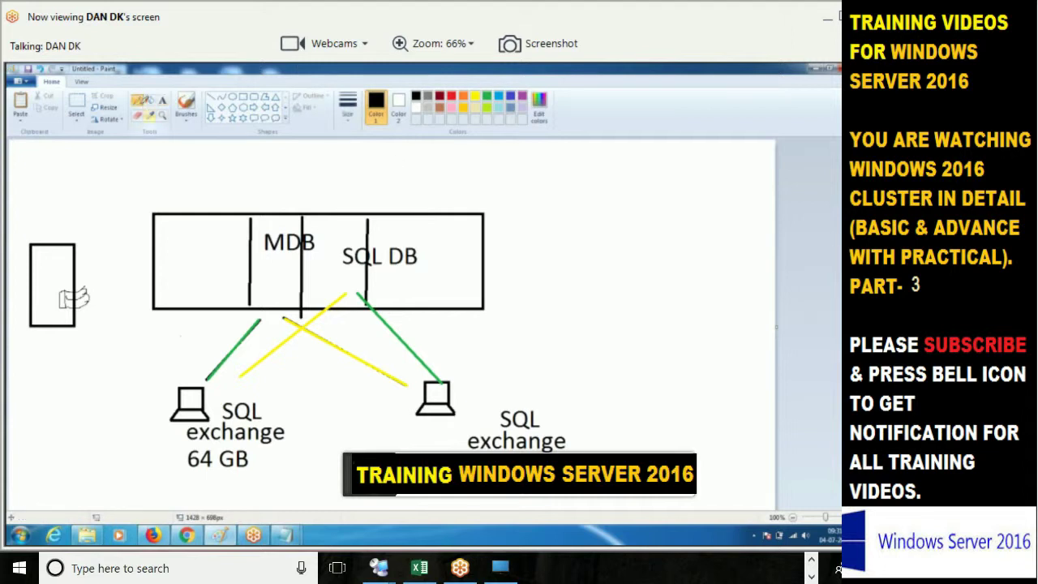
{"action": "mouse_move", "coordinate": [158, 406]}
{"action": "left_mouse_down"}
{"action": "mouse_move", "coordinate": [220, 384]}
{"action": "mouse_move", "coordinate": [154, 408]}
{"action": "mouse_move", "coordinate": [187, 372]}
{"action": "left_mouse_up"}
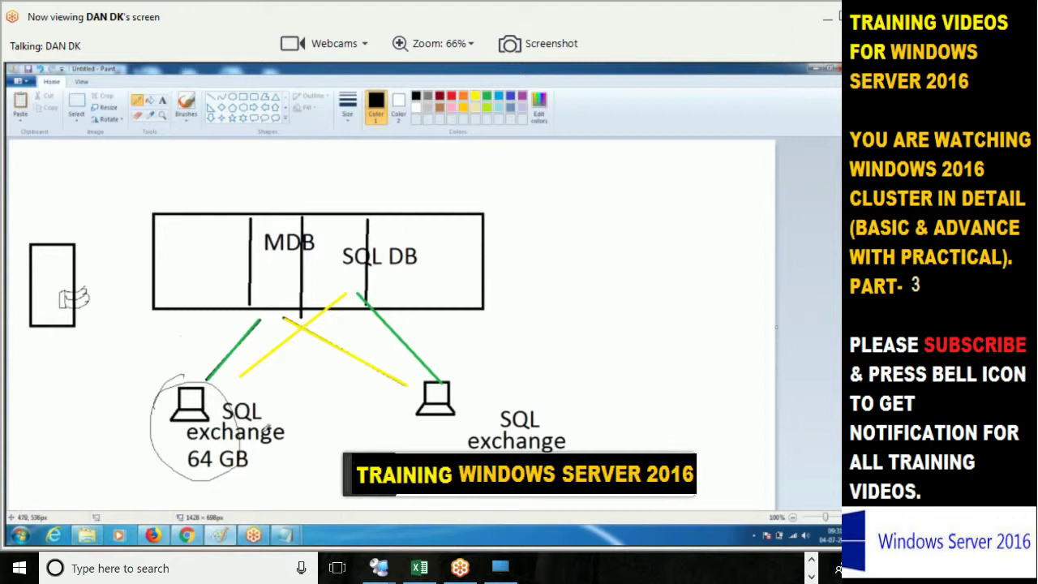
{"action": "mouse_move", "coordinate": [451, 397]}
{"action": "left_mouse_down"}
{"action": "mouse_move", "coordinate": [571, 365]}
{"action": "mouse_move", "coordinate": [602, 445]}
{"action": "mouse_move", "coordinate": [514, 499]}
{"action": "mouse_move", "coordinate": [464, 430]}
{"action": "mouse_move", "coordinate": [498, 374]}
{"action": "left_mouse_up"}
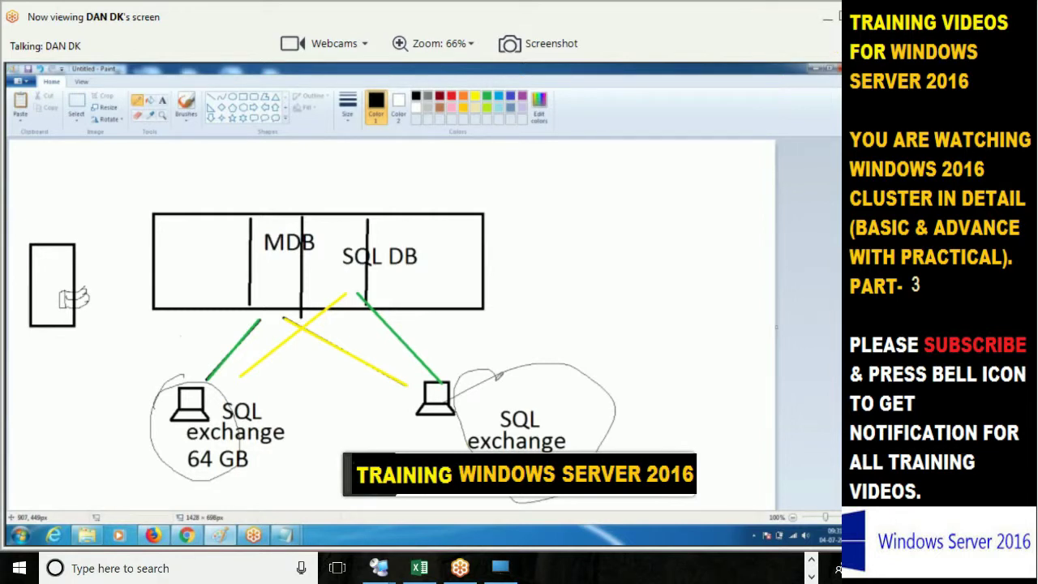
{"action": "mouse_move", "coordinate": [189, 377]}
{"action": "left_mouse_down"}
{"action": "mouse_move", "coordinate": [275, 426]}
{"action": "mouse_move", "coordinate": [248, 466]}
{"action": "mouse_move", "coordinate": [195, 468]}
{"action": "mouse_move", "coordinate": [166, 400]}
{"action": "mouse_move", "coordinate": [227, 388]}
{"action": "left_mouse_up"}
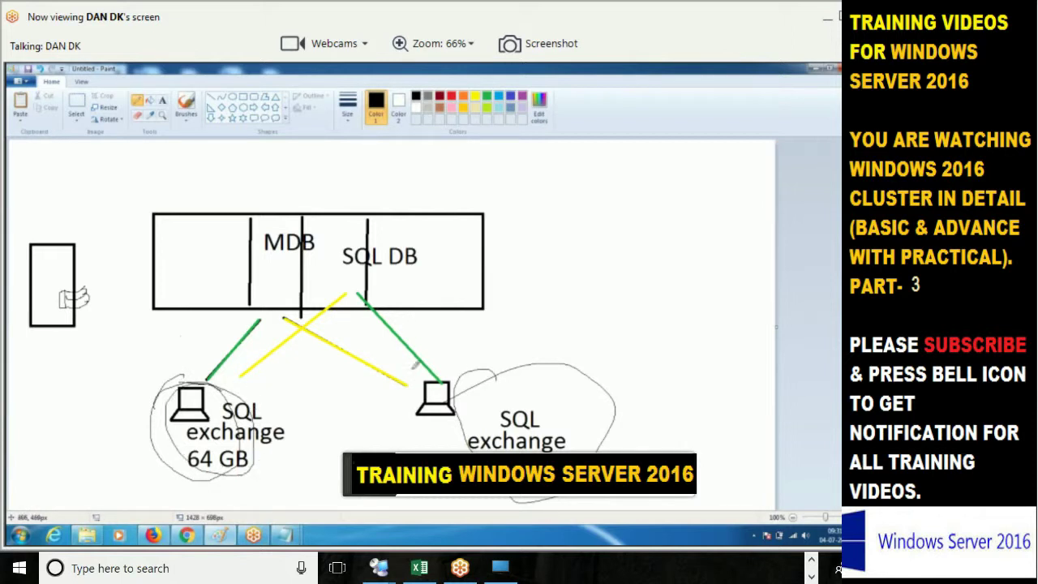
{"action": "mouse_move", "coordinate": [475, 396]}
{"action": "left_mouse_down"}
{"action": "mouse_move", "coordinate": [585, 426]}
{"action": "mouse_move", "coordinate": [588, 451]}
{"action": "mouse_move", "coordinate": [505, 400]}
{"action": "left_mouse_up"}
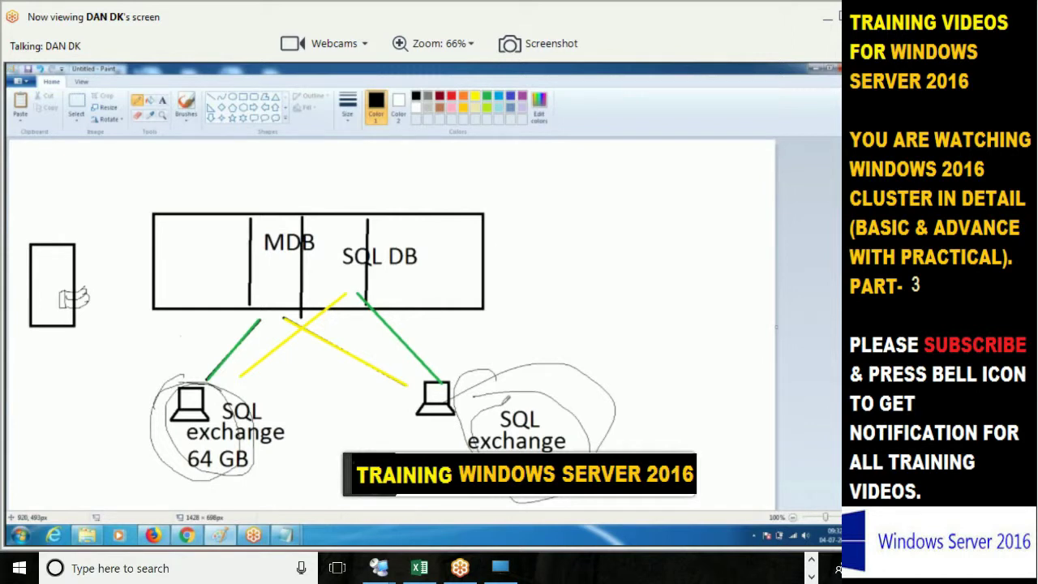
- Undo three times, removing the recent circles, labels and crossing lines
{"action": "key", "text": "ctrl+z"}
{"action": "key", "text": "ctrl+z"}
{"action": "key", "text": "ctrl+z"}
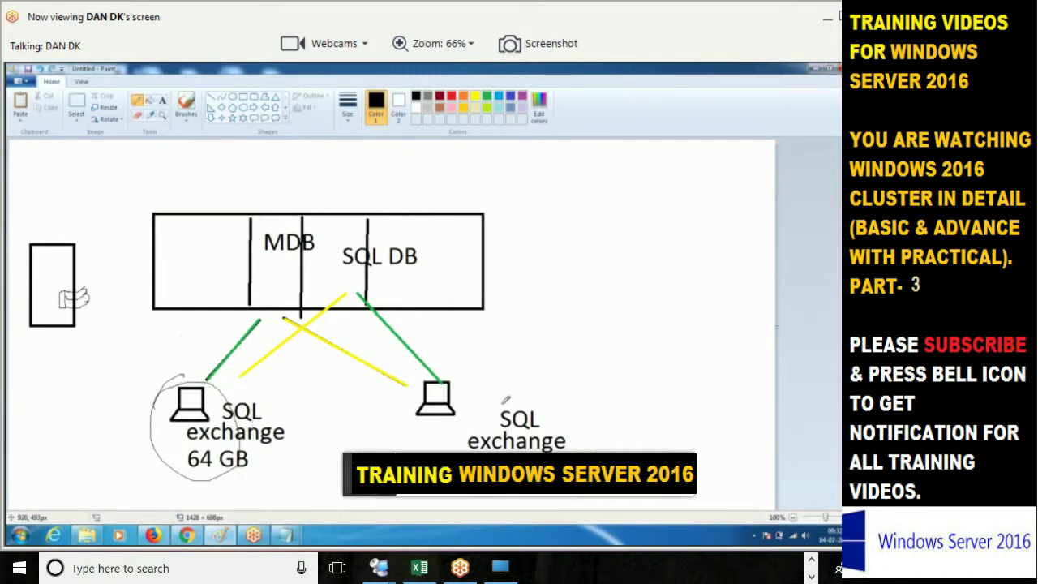
{"action": "key", "text": "ctrl+z"}
{"action": "key", "text": "ctrl+z"}
{"action": "key", "text": "ctrl+z"}
{"action": "key", "text": "ctrl+z"}
{"action": "key", "text": "ctrl+z"}
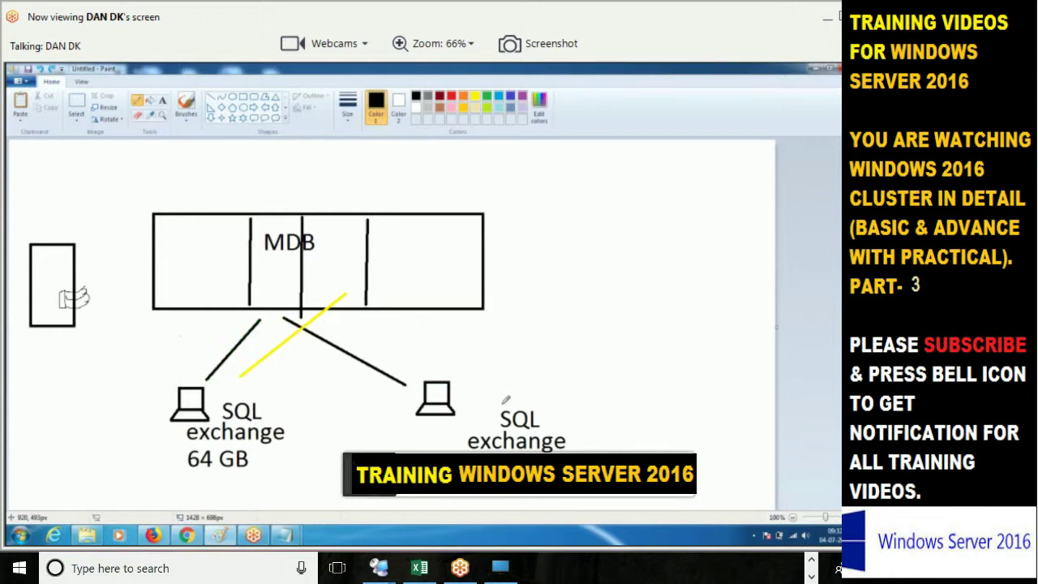
{"action": "key", "text": "ctrl+z"}
{"action": "key", "text": "ctrl+z"}
{"action": "key", "text": "ctrl+z"}
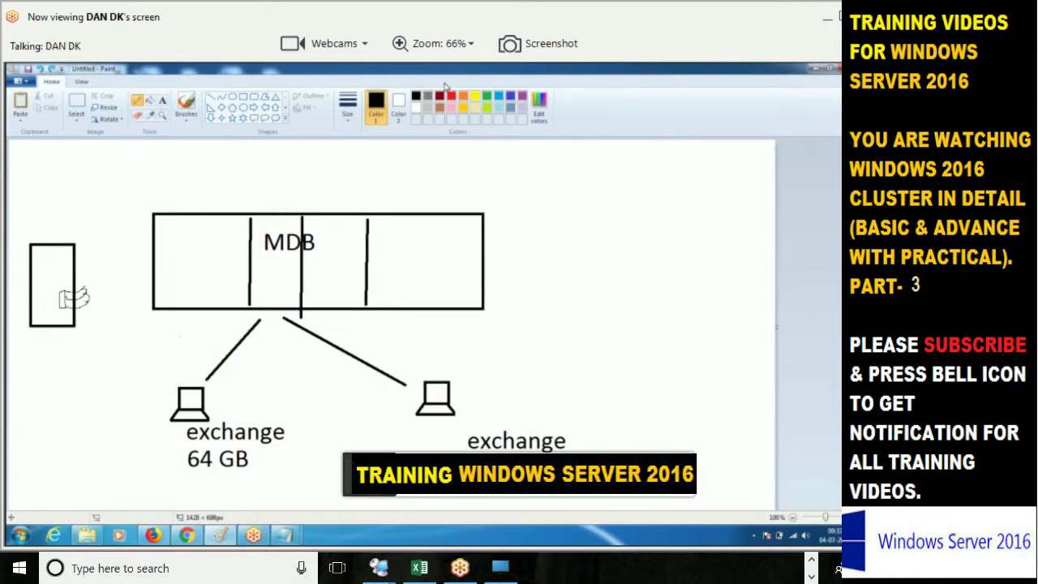
- Retrace the right laptop's connector in yellow and the left laptop's connector in green
{"action": "left_click", "coordinate": [473, 97]}
{"action": "left_click", "coordinate": [211, 96]}
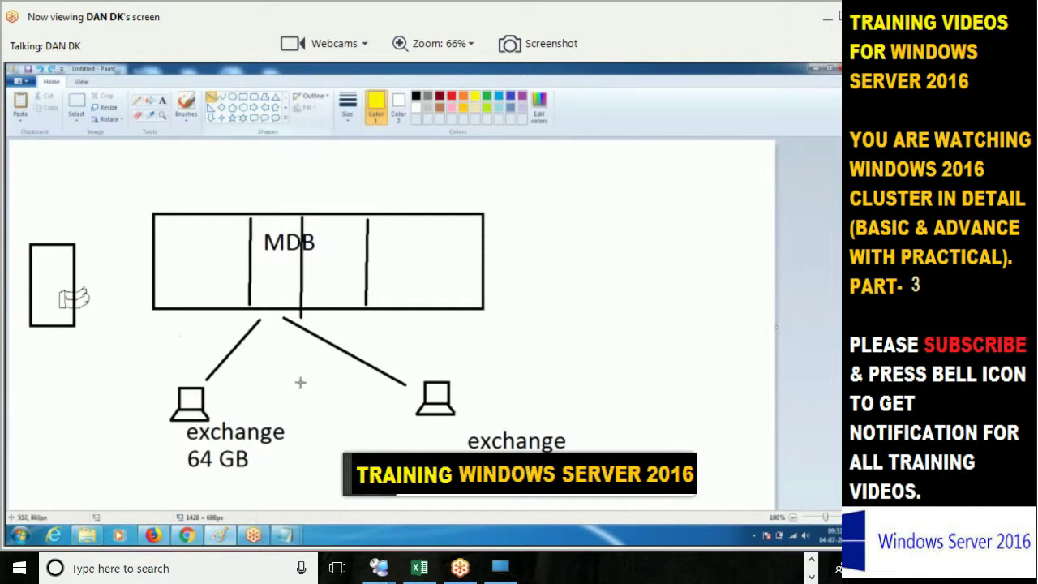
{"action": "left_click_drag", "start_coordinate": [281, 317], "coordinate": [409, 386]}
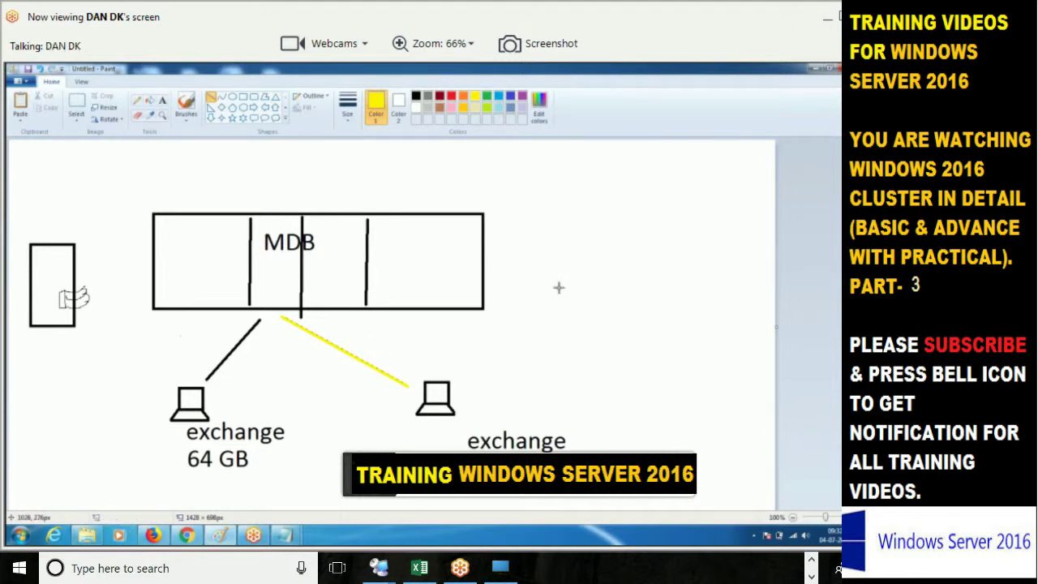
{"action": "left_click", "coordinate": [487, 96]}
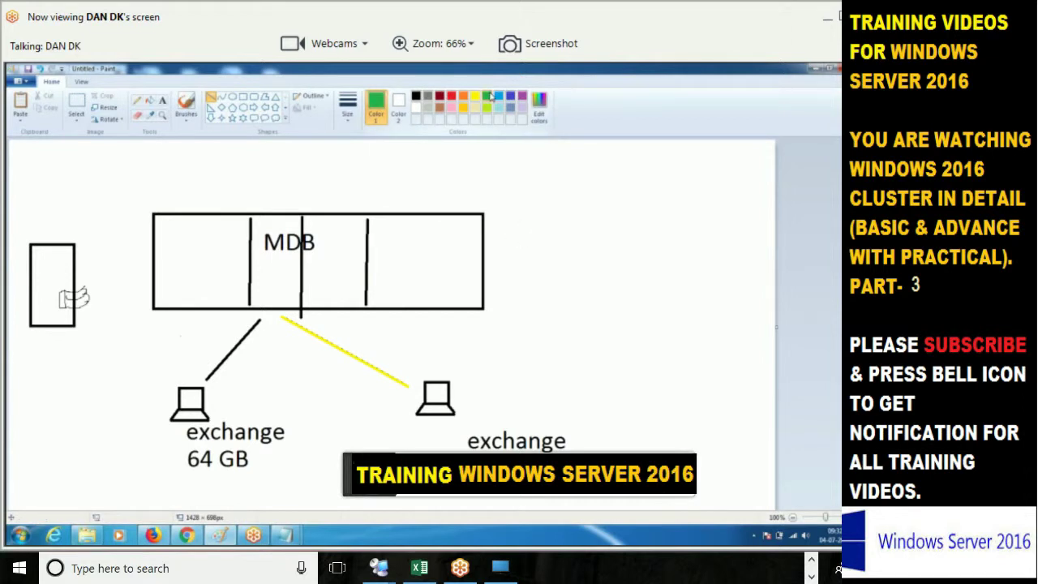
{"action": "left_click_drag", "start_coordinate": [261, 317], "coordinate": [205, 380]}
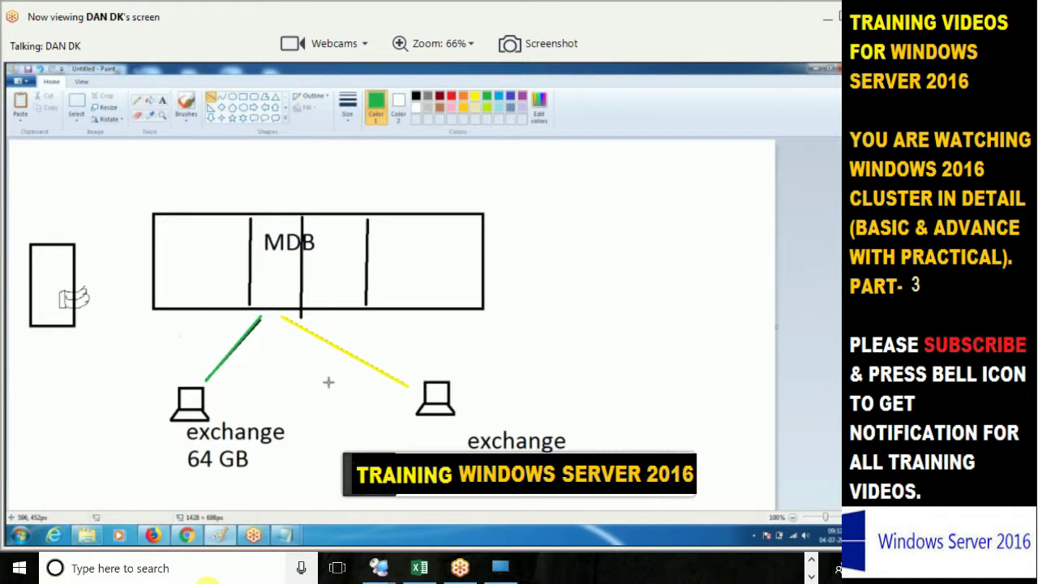
- Draw a green box right of the MDB box and label it 'Printer'
{"action": "left_click", "coordinate": [243, 97]}
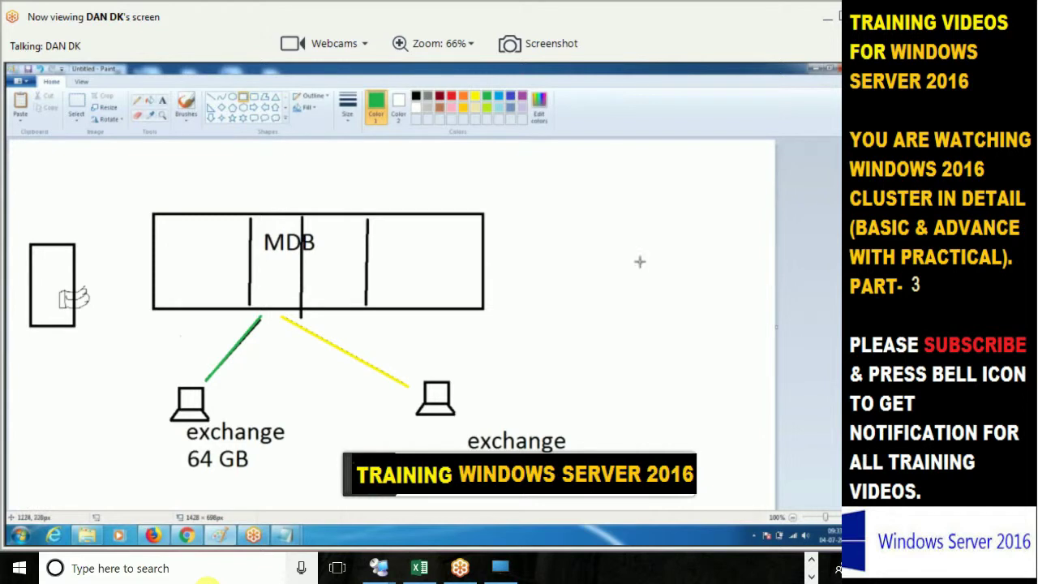
{"action": "left_click_drag", "start_coordinate": [639, 262], "coordinate": [706, 363]}
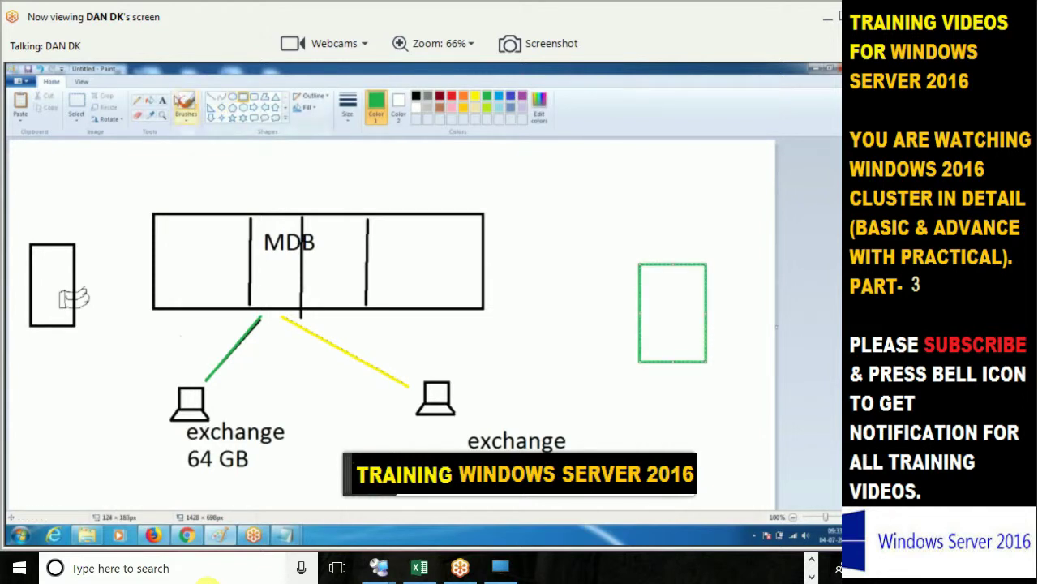
{"action": "left_click", "coordinate": [162, 100]}
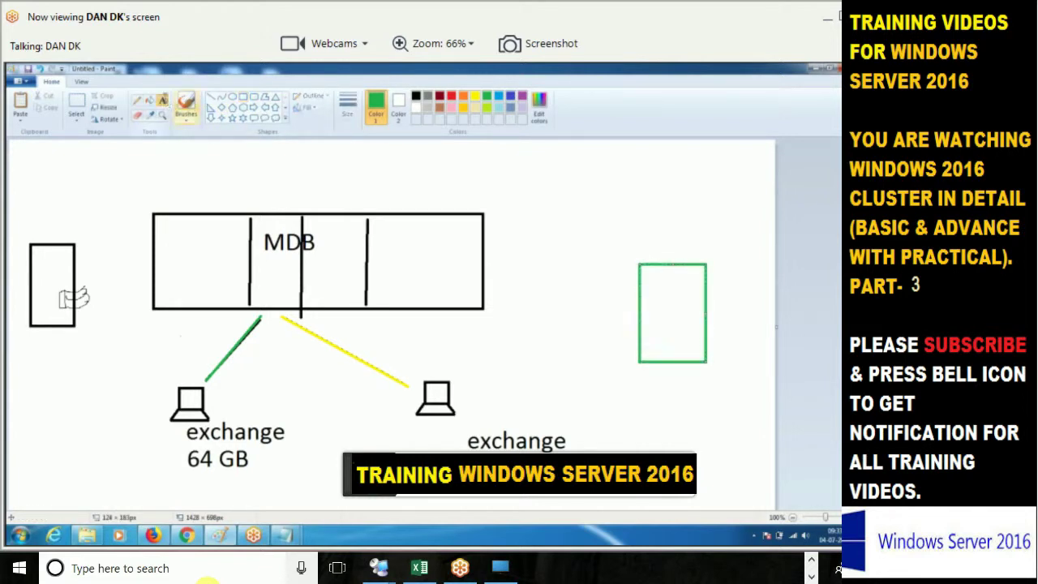
{"action": "left_click", "coordinate": [656, 274]}
{"action": "type", "text": "Printer"}
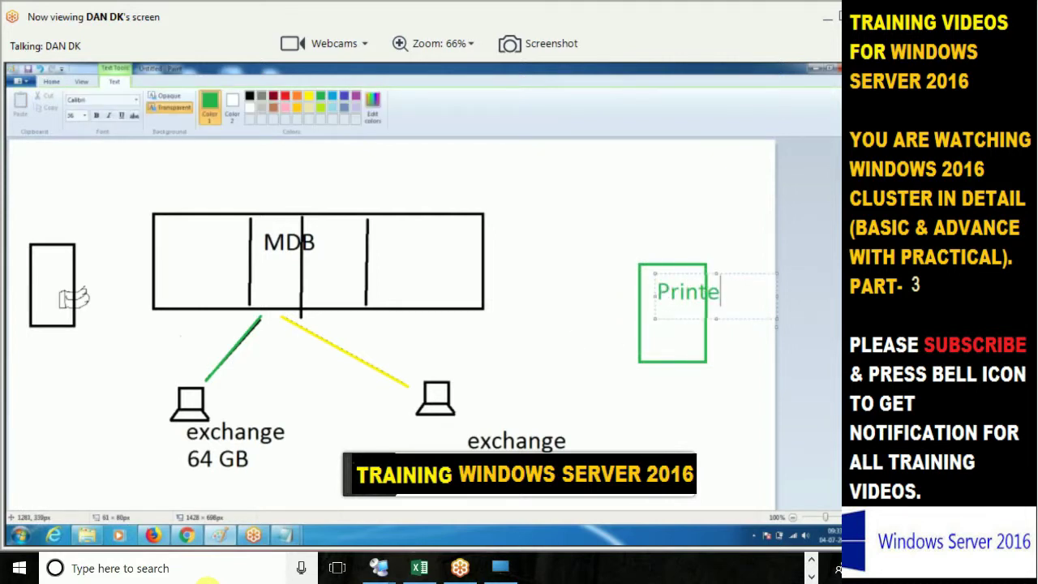
{"action": "left_click", "coordinate": [647, 292]}
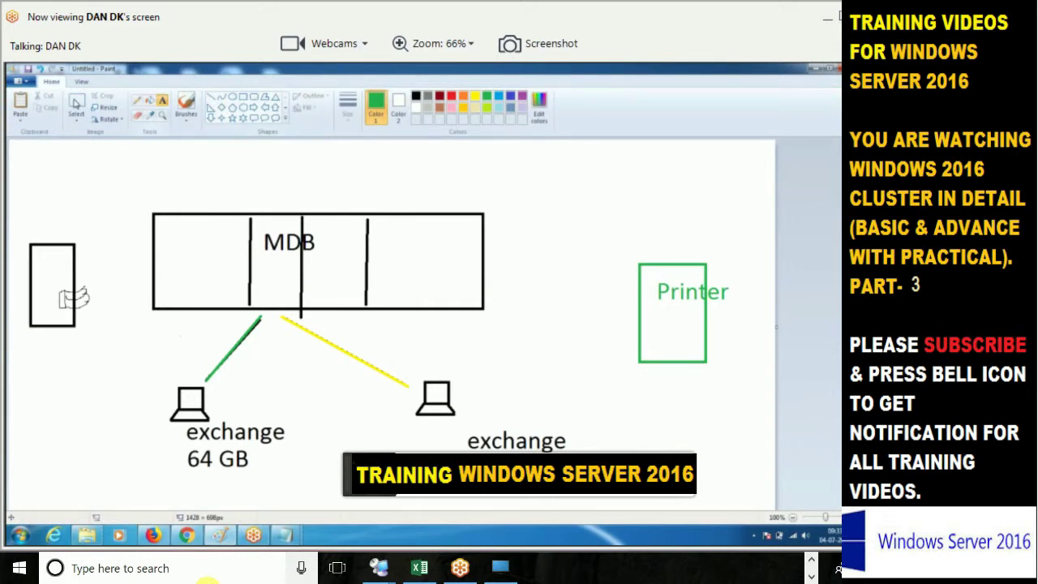
- Move the Printer box down beside the right exchange laptop
{"action": "left_click", "coordinate": [76, 104]}
{"action": "left_click_drag", "start_coordinate": [620, 255], "coordinate": [737, 385]}
{"action": "left_click_drag", "start_coordinate": [684, 314], "coordinate": [641, 383]}
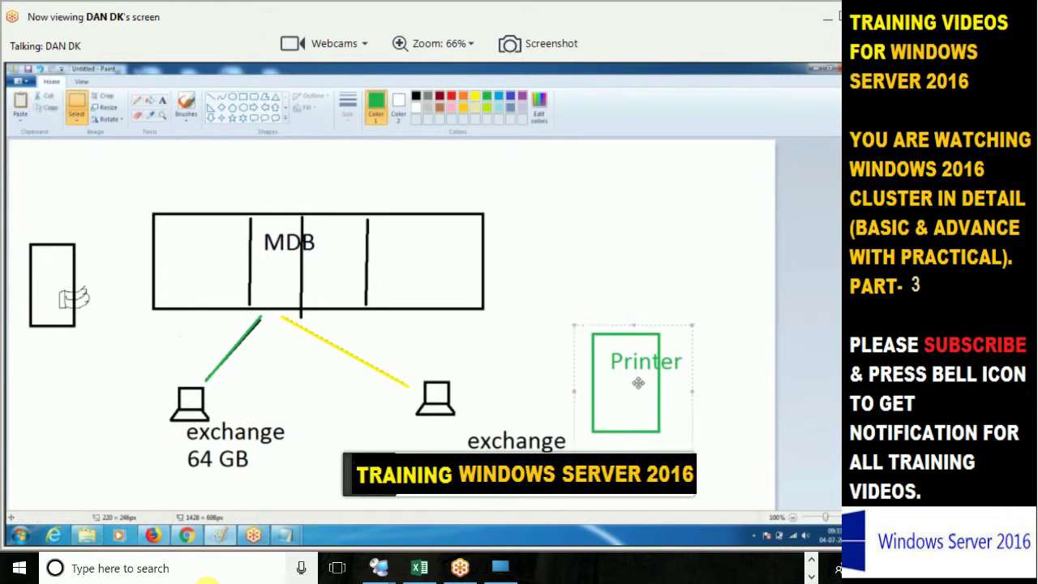
- Draw a green straight line from the right exchange laptop to the Printer box
{"action": "left_click", "coordinate": [211, 98]}
{"action": "left_click_drag", "start_coordinate": [464, 393], "coordinate": [598, 388]}
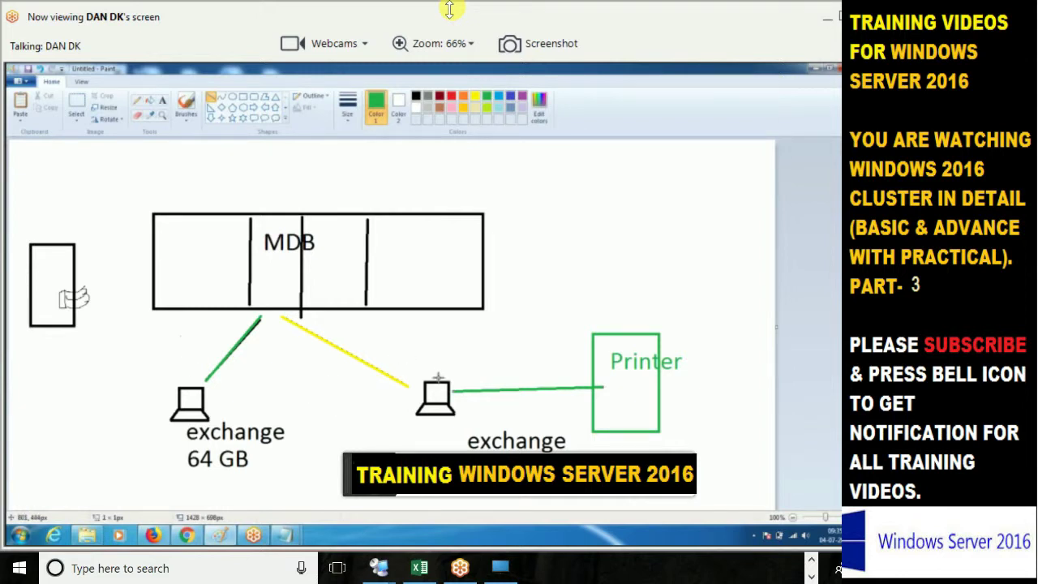
{"action": "left_click_drag", "start_coordinate": [437, 378], "coordinate": [412, 282]}
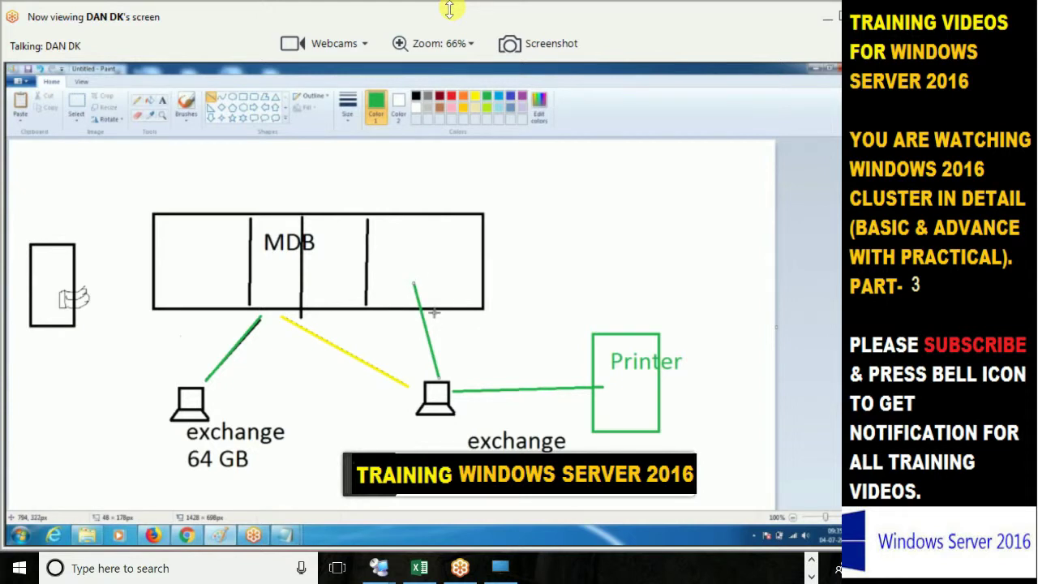
{"action": "key", "text": "ctrl+z"}
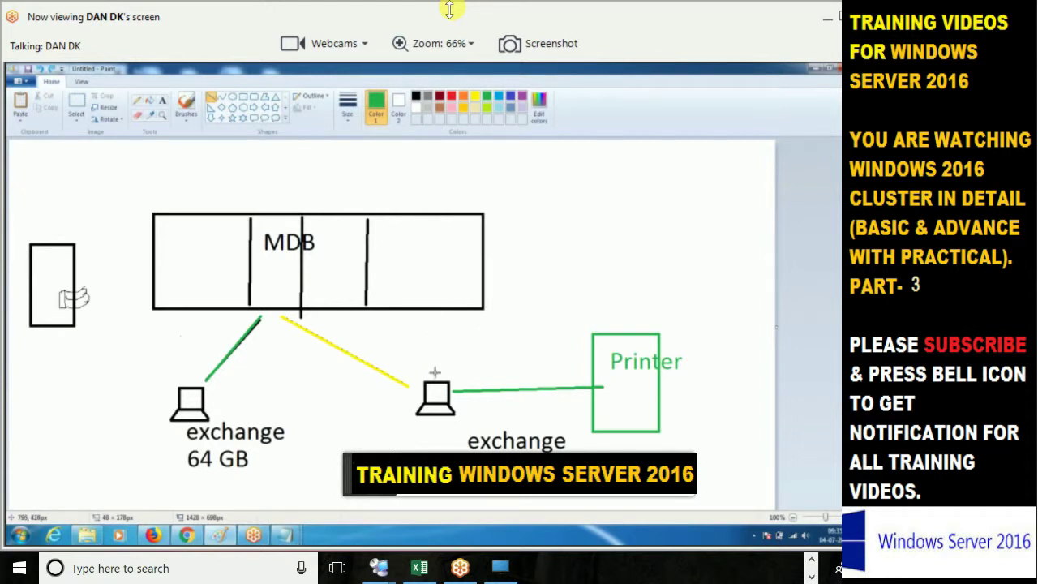
{"action": "left_click_drag", "start_coordinate": [434, 375], "coordinate": [345, 285]}
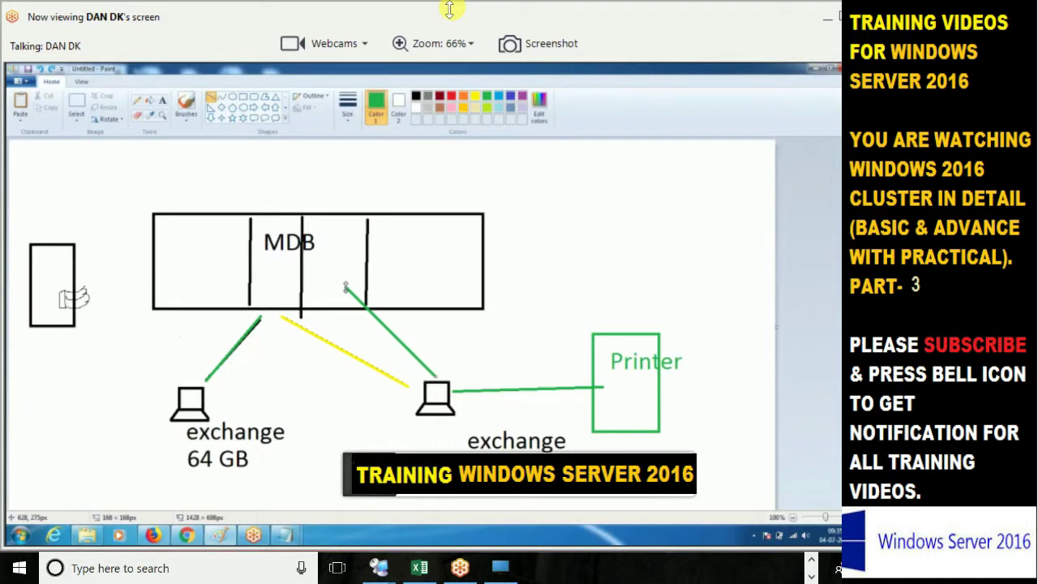
{"action": "key", "text": "ctrl+z"}
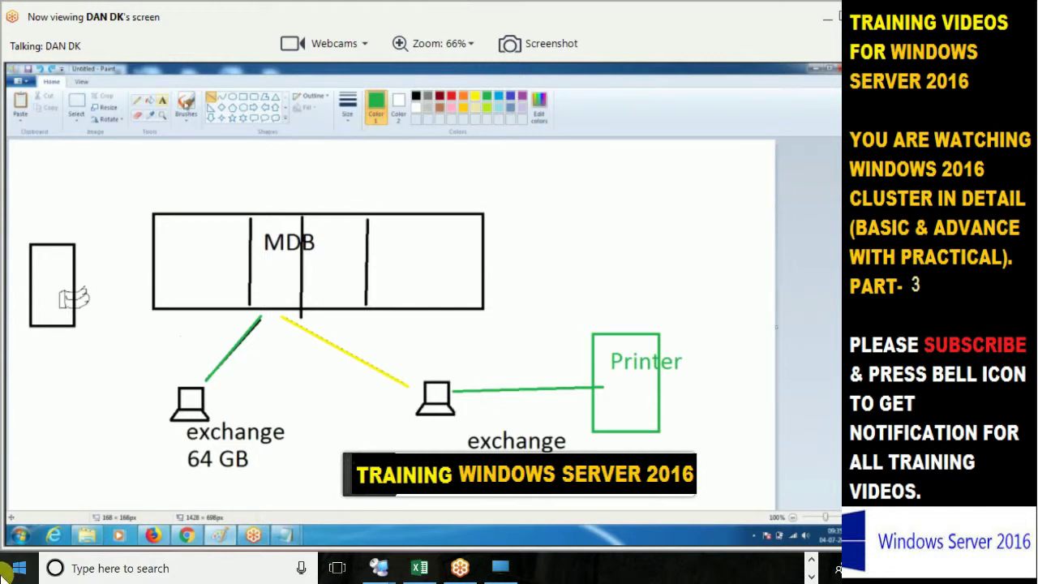
- Draw an orange oval around the right exchange laptop and its label
{"action": "left_click", "coordinate": [232, 95]}
{"action": "left_click", "coordinate": [463, 96]}
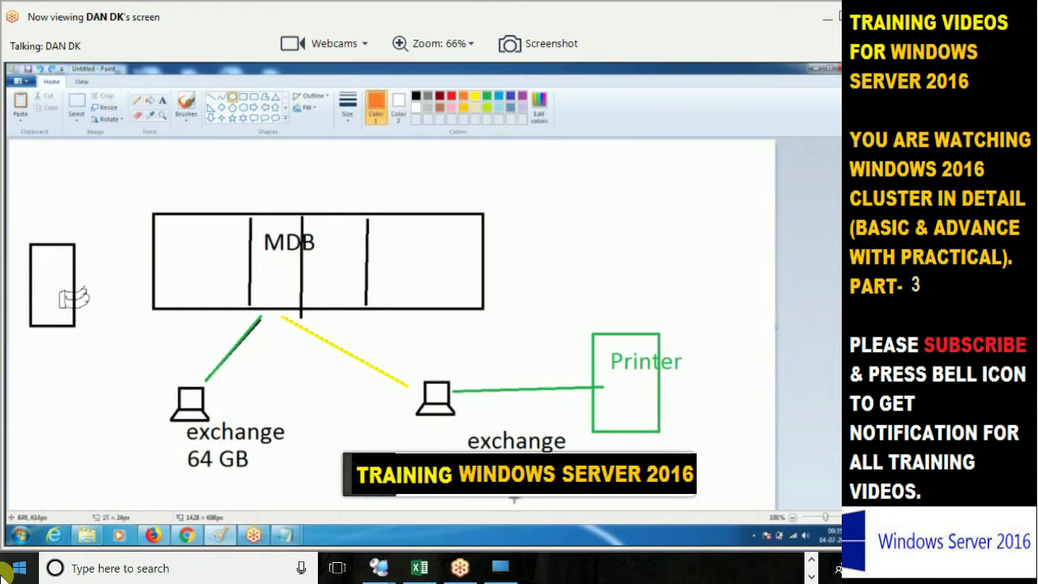
{"action": "left_click_drag", "start_coordinate": [450, 451], "coordinate": [554, 504]}
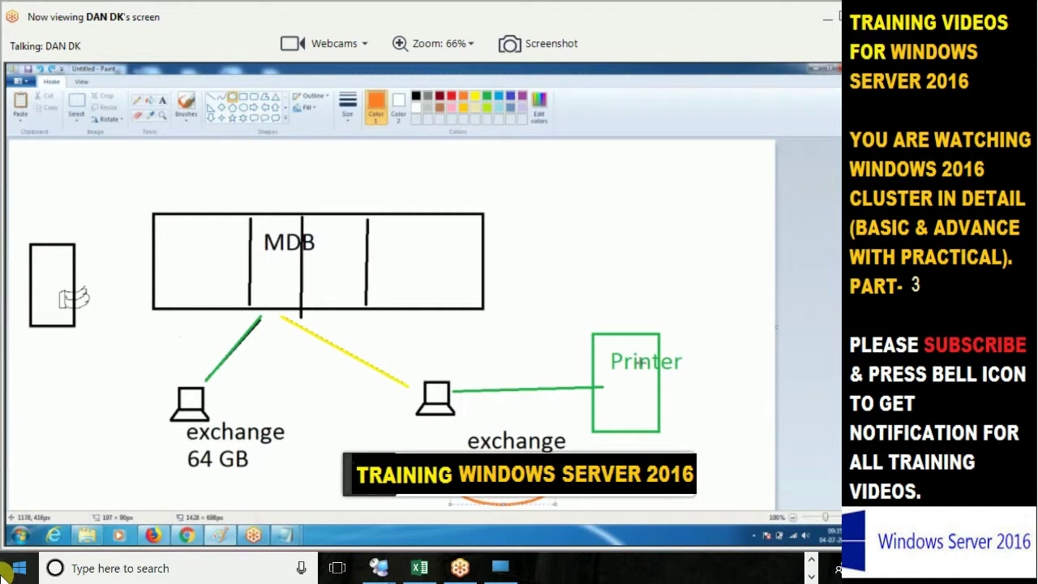
{"action": "left_click_drag", "start_coordinate": [409, 358], "coordinate": [500, 452]}
{"action": "left_click_drag", "start_coordinate": [482, 410], "coordinate": [469, 411]}
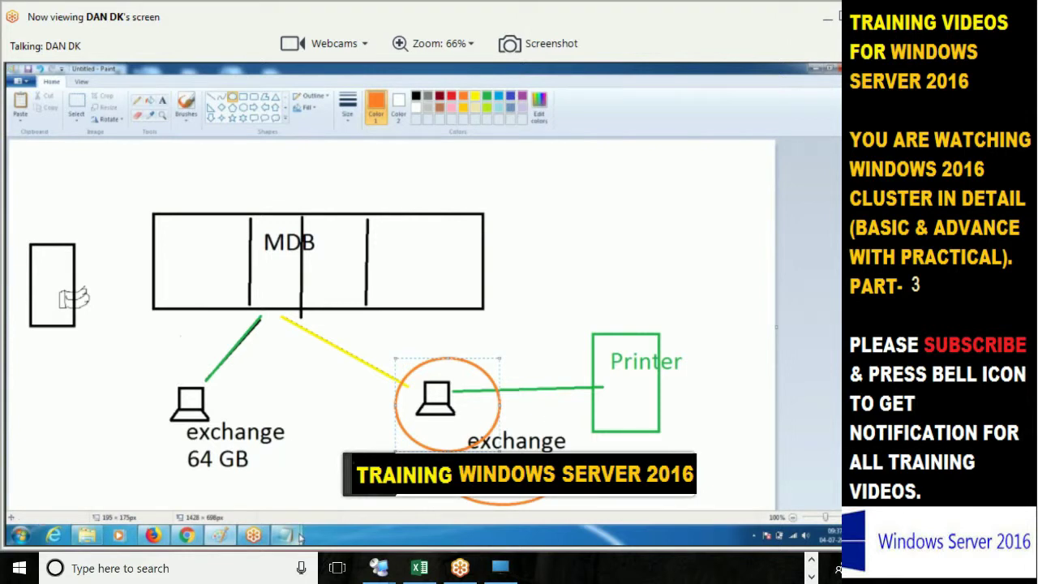
- Review the access-based enumeration and Data Deduplication notes in Notepad, then return to the second Paint drawing
{"action": "mouse_move", "coordinate": [300, 538]}
{"action": "left_click", "coordinate": [343, 483]}
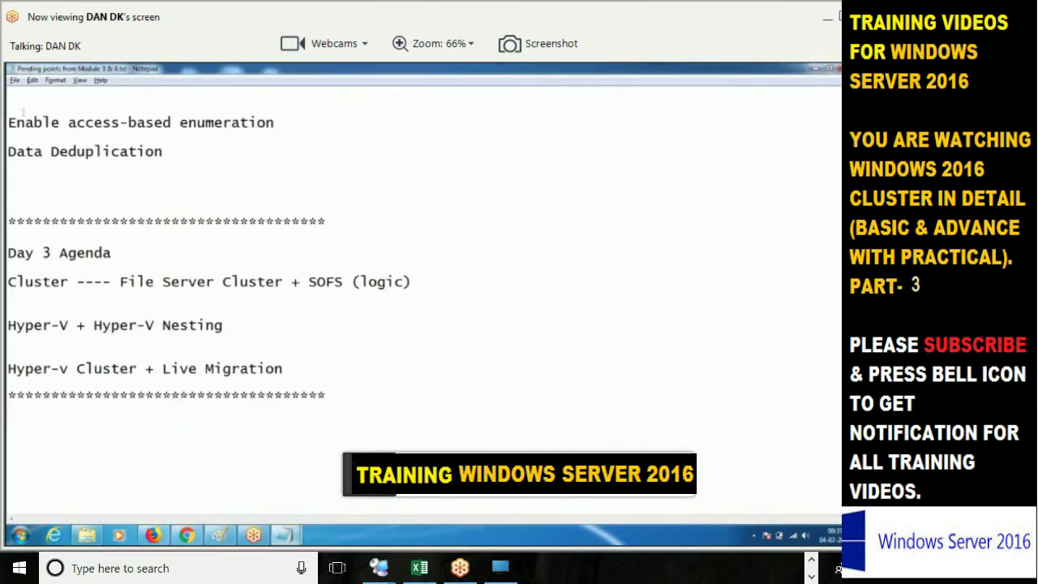
{"action": "mouse_move", "coordinate": [15, 122]}
{"action": "left_mouse_down"}
{"action": "mouse_move", "coordinate": [203, 149]}
{"action": "mouse_move", "coordinate": [8, 123]}
{"action": "left_mouse_up"}
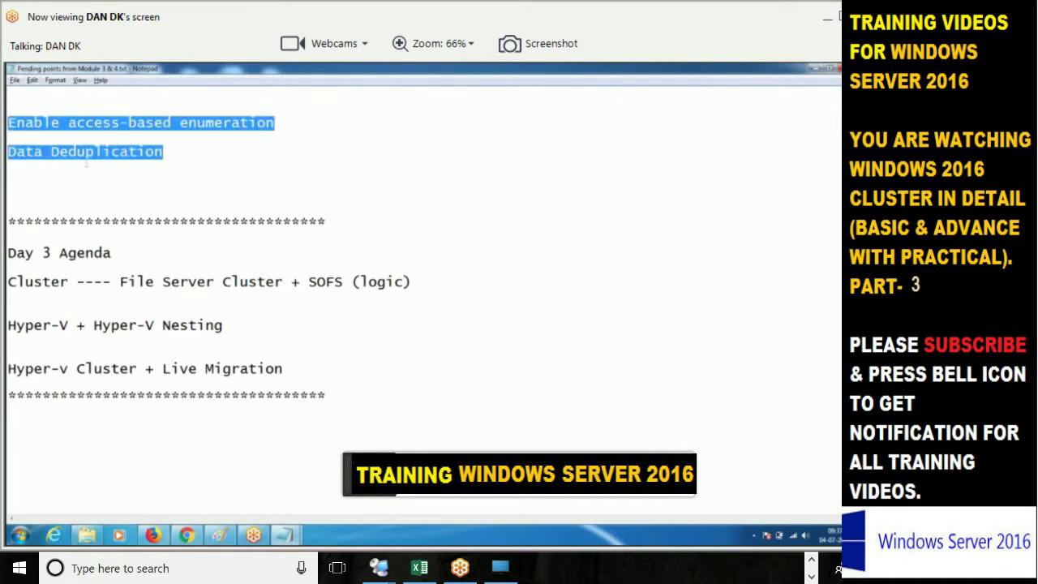
{"action": "left_click", "coordinate": [332, 477]}
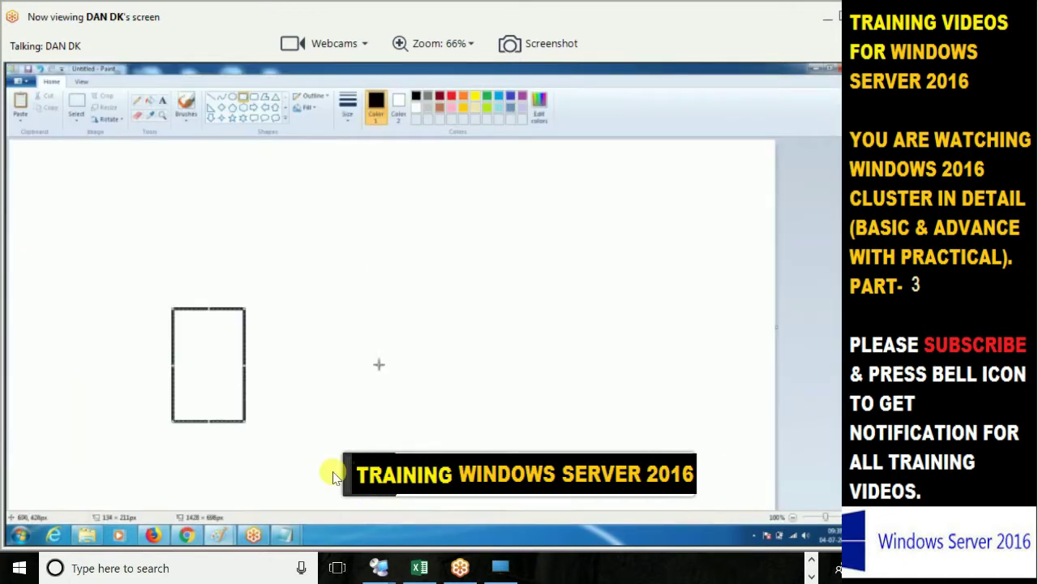
- Draw a second tall rectangle to the right of the first one
{"action": "left_click", "coordinate": [366, 308]}
{"action": "left_click_drag", "start_coordinate": [376, 346], "coordinate": [398, 379]}
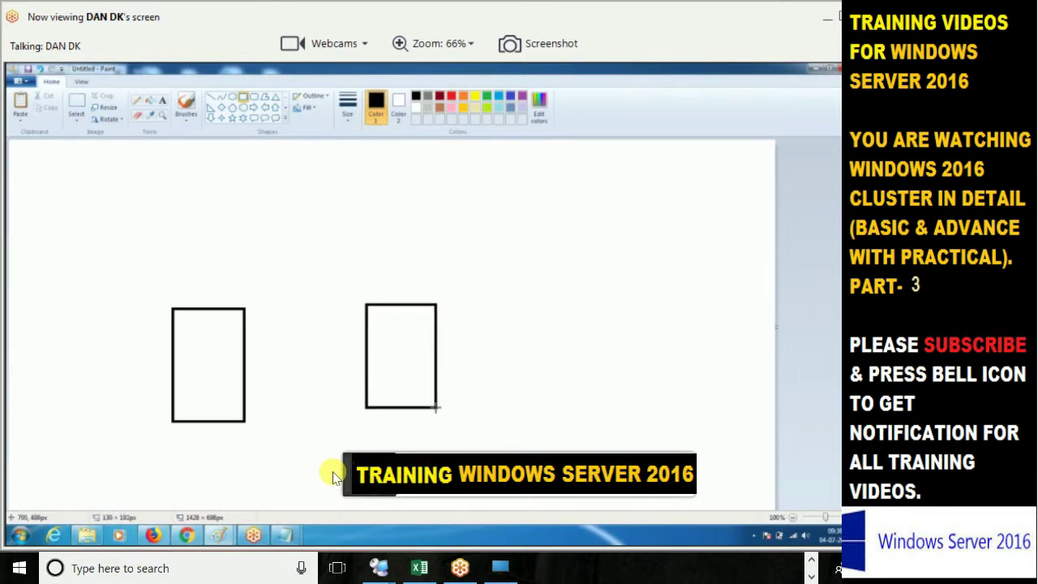
{"action": "left_click_drag", "start_coordinate": [435, 408], "coordinate": [436, 413]}
{"action": "mouse_move", "coordinate": [401, 363]}
{"action": "left_mouse_down"}
{"action": "mouse_move", "coordinate": [400, 380]}
{"action": "mouse_move", "coordinate": [394, 365]}
{"action": "left_mouse_up"}
{"action": "left_click", "coordinate": [512, 365]}
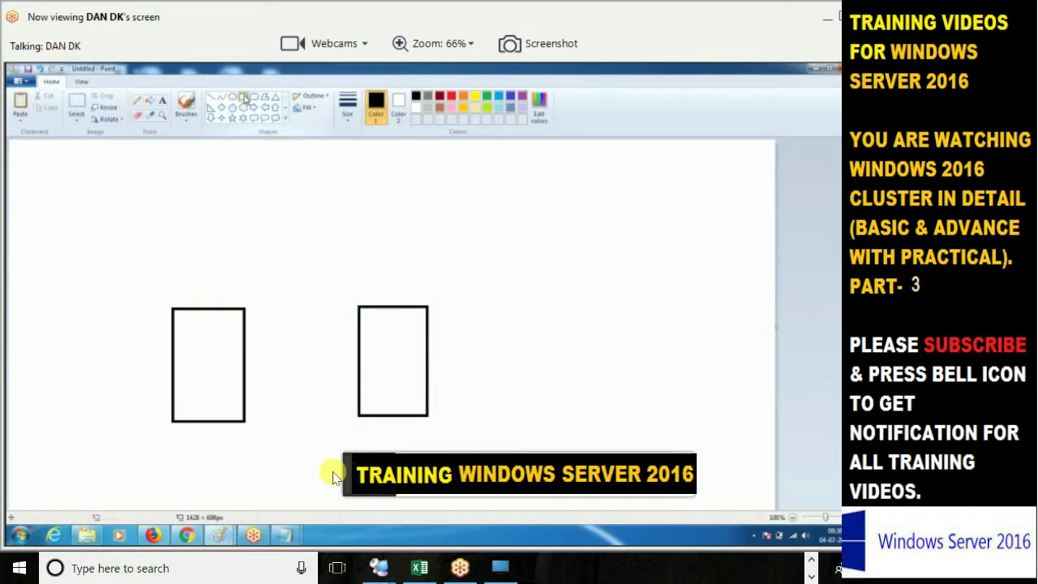
- Draw a long rectangle above both boxes with two narrow inner sections
{"action": "mouse_move", "coordinate": [120, 159]}
{"action": "left_mouse_down"}
{"action": "mouse_move", "coordinate": [195, 234]}
{"action": "mouse_move", "coordinate": [484, 266]}
{"action": "left_mouse_up"}
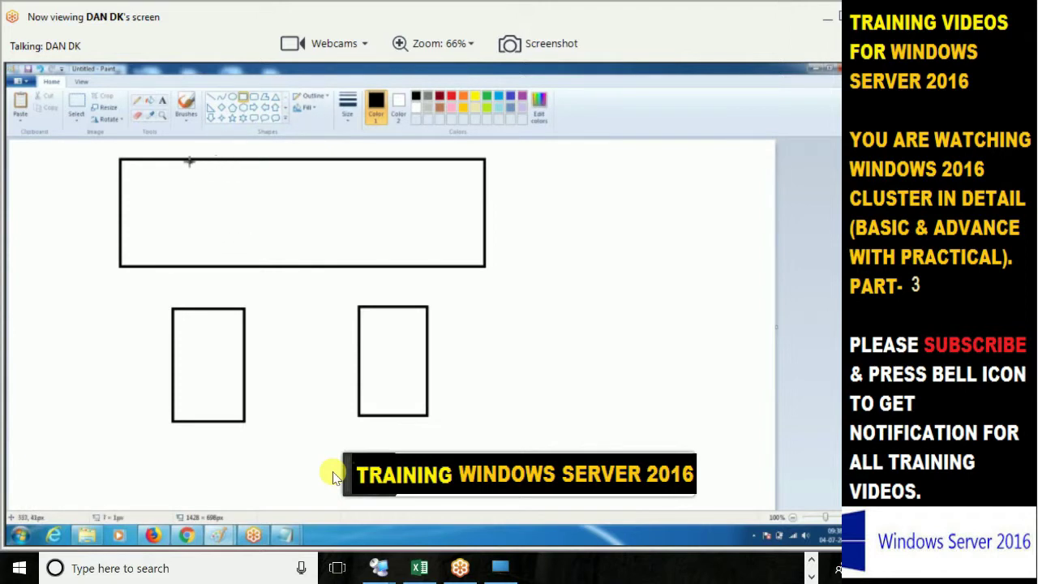
{"action": "mouse_move", "coordinate": [192, 161]}
{"action": "left_mouse_down"}
{"action": "mouse_move", "coordinate": [242, 273]}
{"action": "mouse_move", "coordinate": [249, 267]}
{"action": "left_mouse_up"}
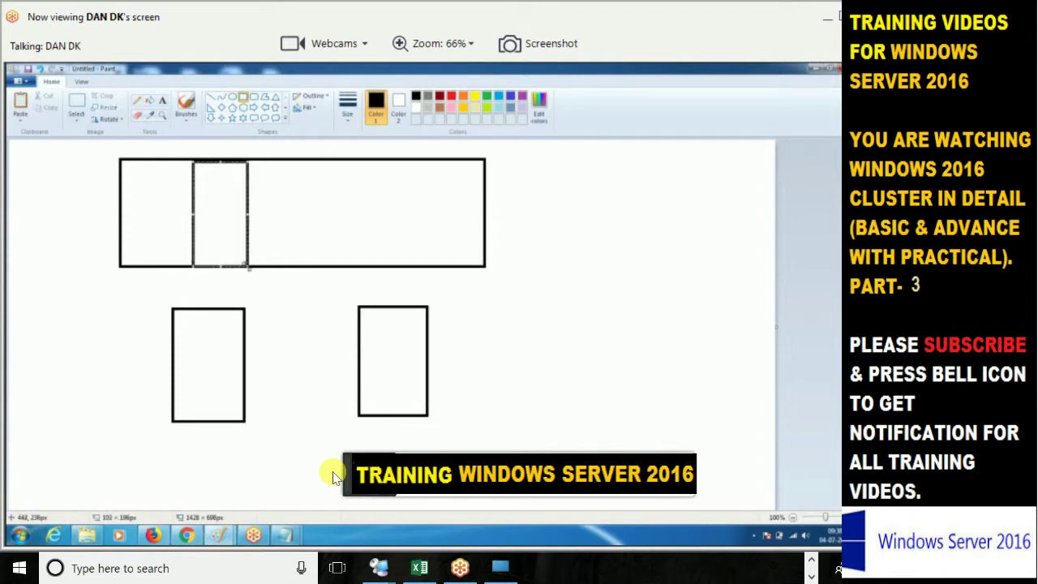
{"action": "left_click_drag", "start_coordinate": [308, 161], "coordinate": [354, 265]}
{"action": "left_click", "coordinate": [571, 330]}
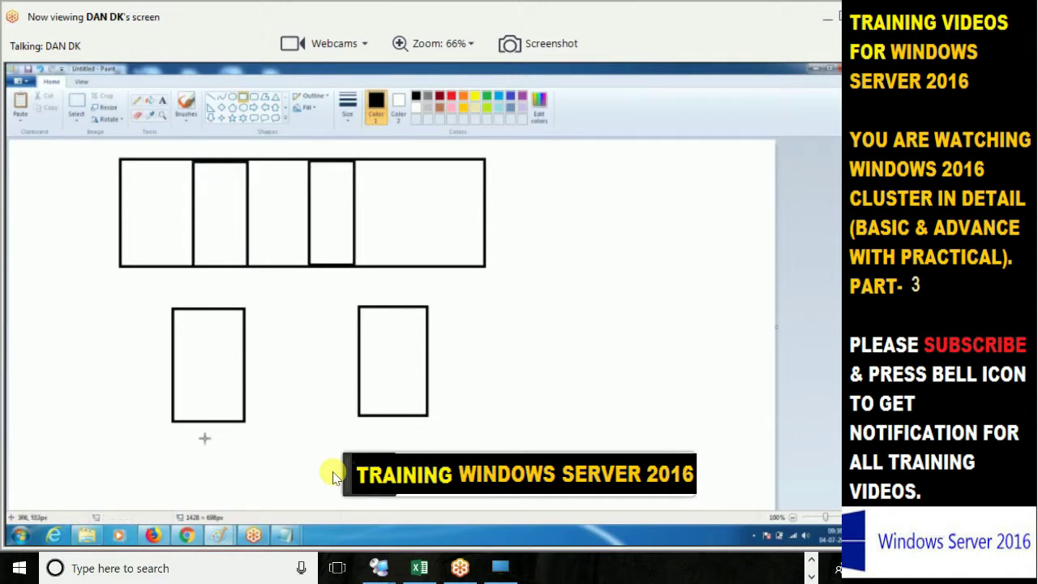
- Copy the small client box from the first drawing and paste it at the new drawing's left edge
{"action": "mouse_move", "coordinate": [219, 535]}
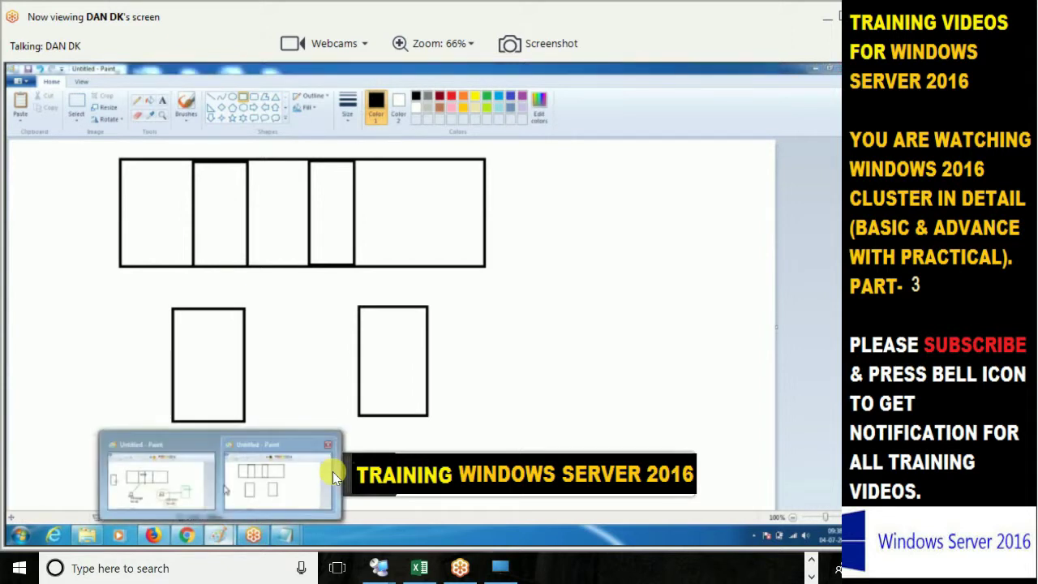
{"action": "left_click", "coordinate": [154, 462]}
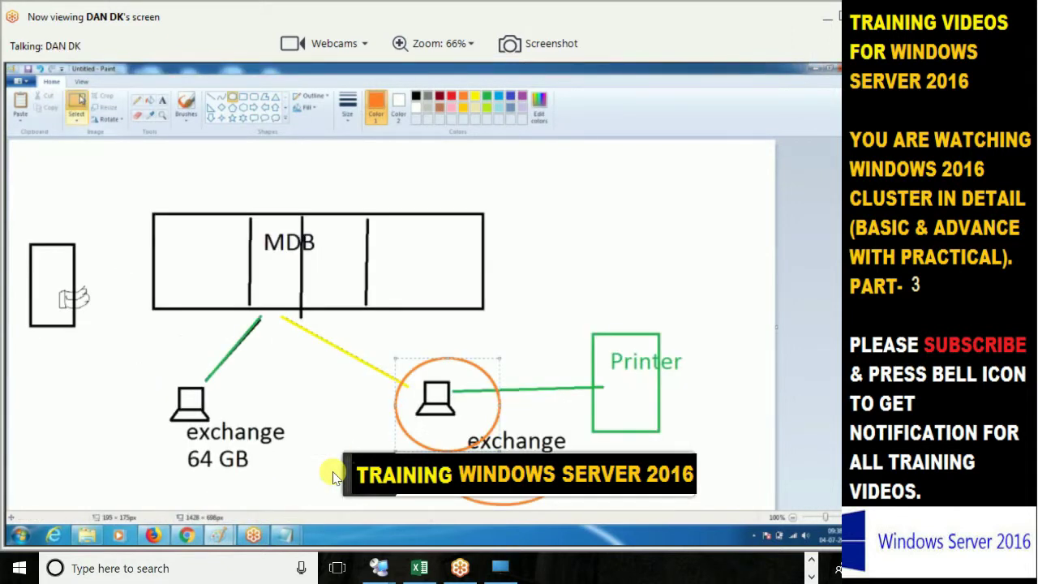
{"action": "left_click_drag", "start_coordinate": [24, 243], "coordinate": [103, 337]}
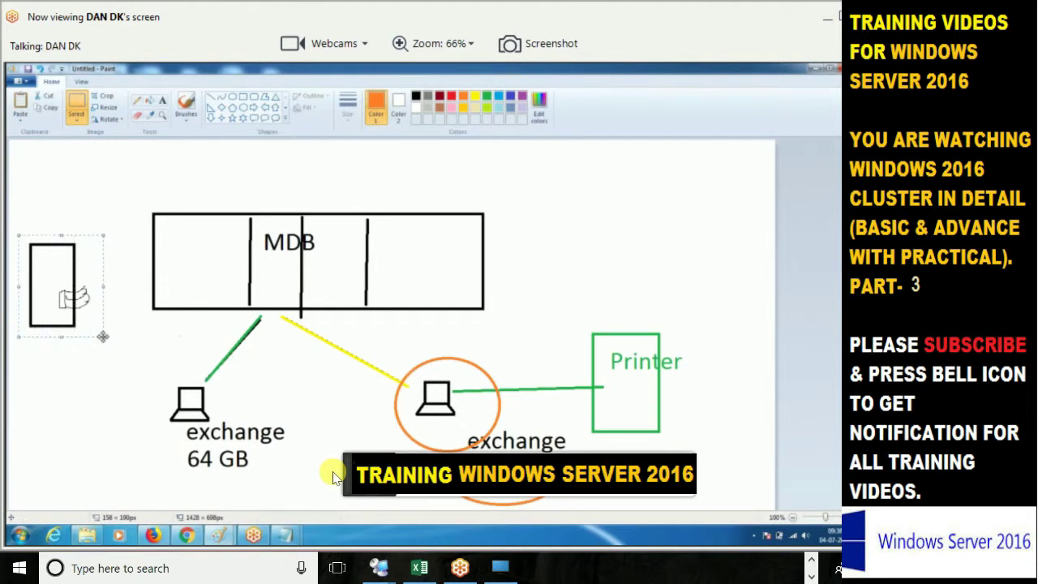
{"action": "key", "text": "alt+Tab"}
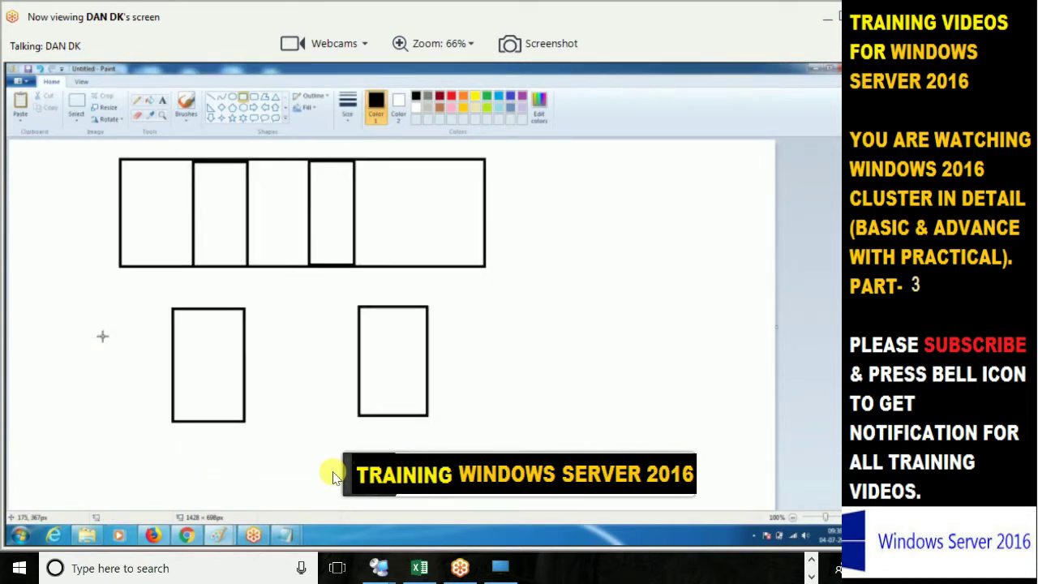
{"action": "key", "text": "ctrl+v"}
{"action": "left_click_drag", "start_coordinate": [72, 158], "coordinate": [68, 257]}
{"action": "left_click", "coordinate": [249, 287]}
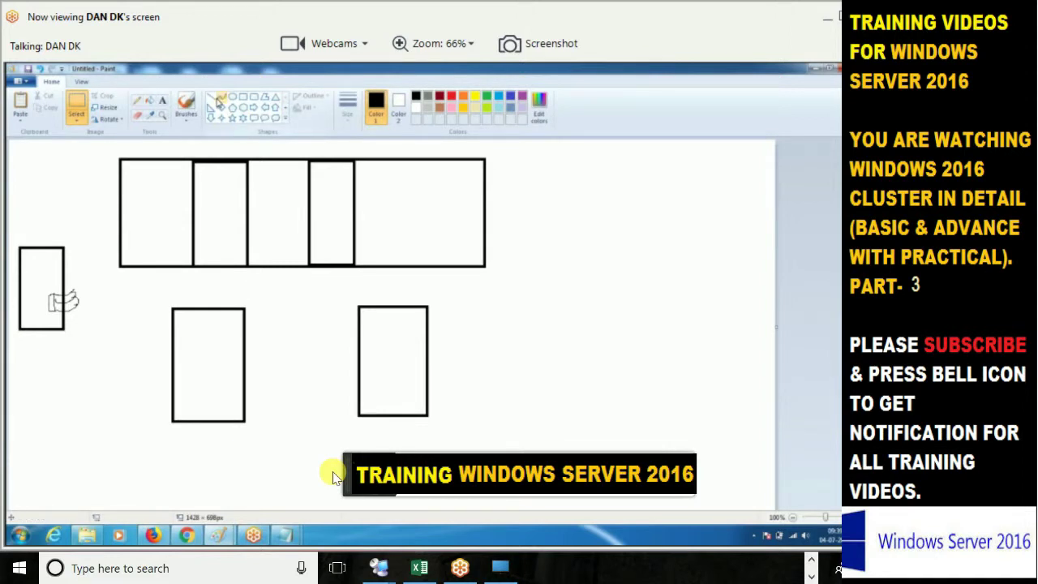
- Connect the top rectangle to both lower boxes and draw an ellipse in its middle section
{"action": "left_click", "coordinate": [212, 96]}
{"action": "mouse_move", "coordinate": [224, 330]}
{"action": "left_mouse_down"}
{"action": "mouse_move", "coordinate": [266, 250]}
{"action": "mouse_move", "coordinate": [373, 321]}
{"action": "left_mouse_up"}
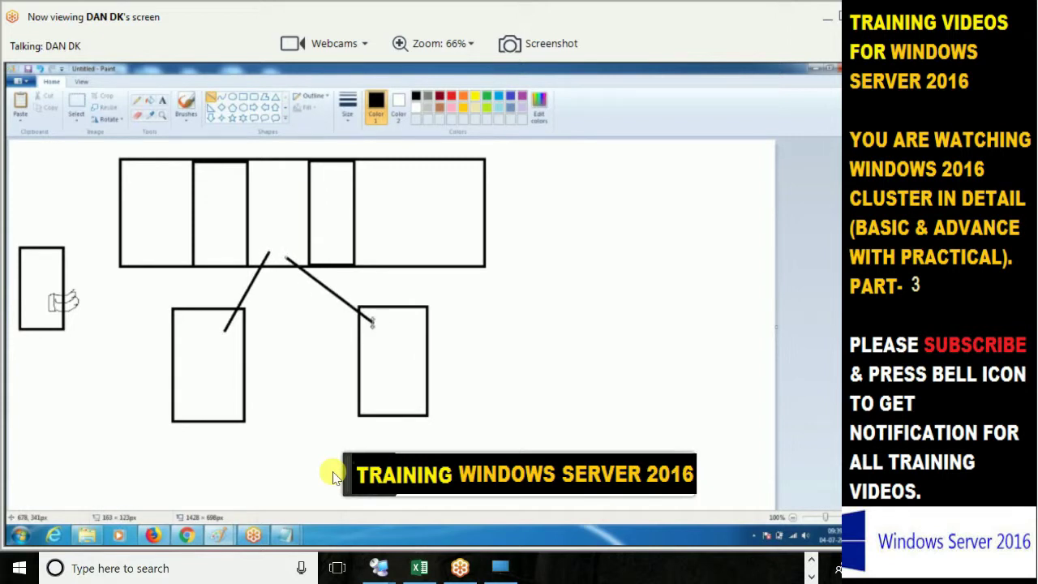
{"action": "left_click", "coordinate": [232, 97]}
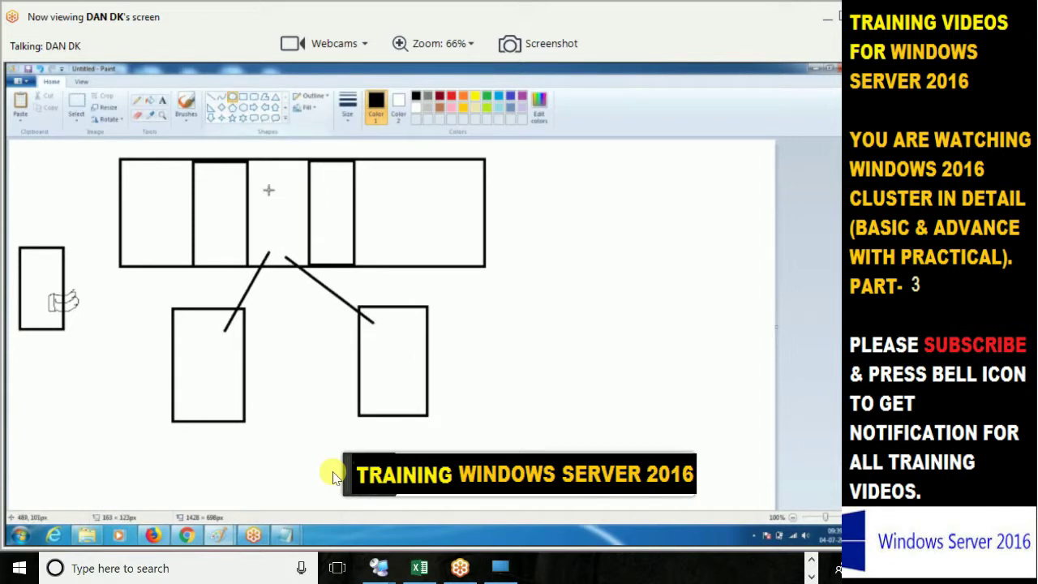
{"action": "left_click_drag", "start_coordinate": [259, 183], "coordinate": [294, 199]}
{"action": "left_click", "coordinate": [387, 196]}
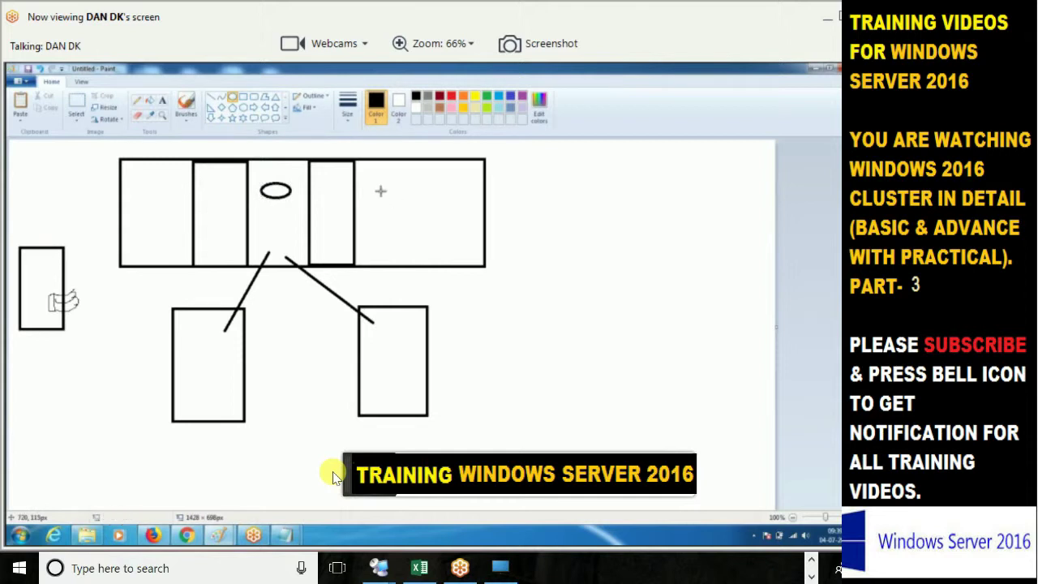
- Draw the left and right sides down from the ellipse to form a cylinder
{"action": "left_click", "coordinate": [212, 96]}
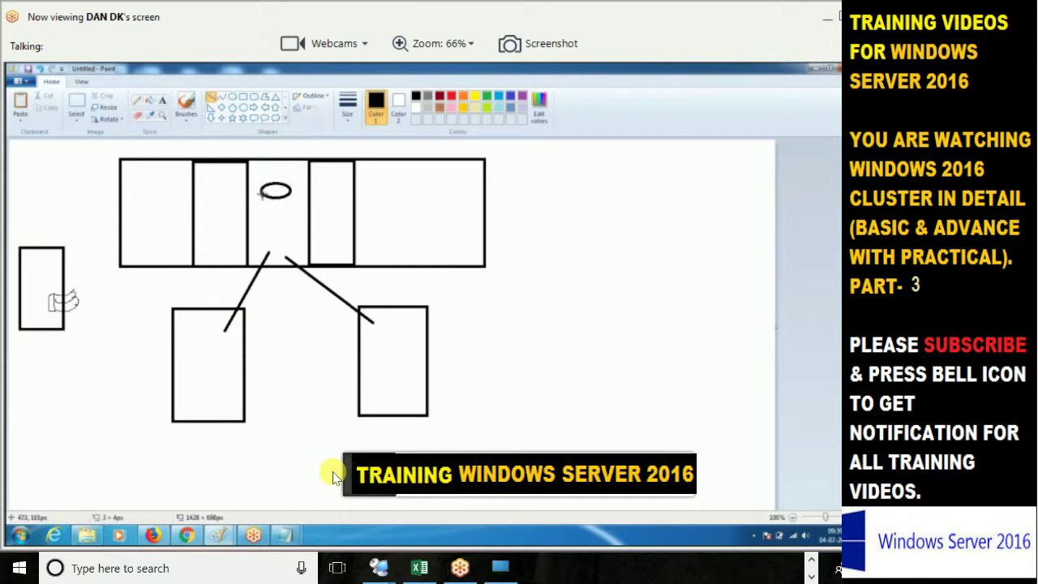
{"action": "left_click_drag", "start_coordinate": [262, 188], "coordinate": [262, 223]}
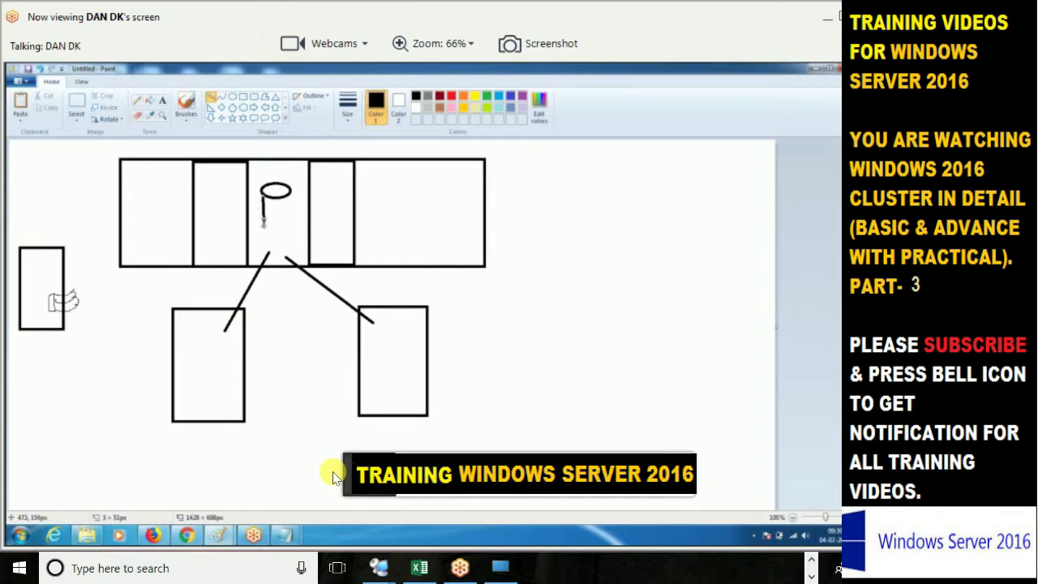
{"action": "left_click", "coordinate": [286, 219]}
{"action": "left_click_drag", "start_coordinate": [292, 192], "coordinate": [290, 222]}
{"action": "left_click", "coordinate": [590, 272]}
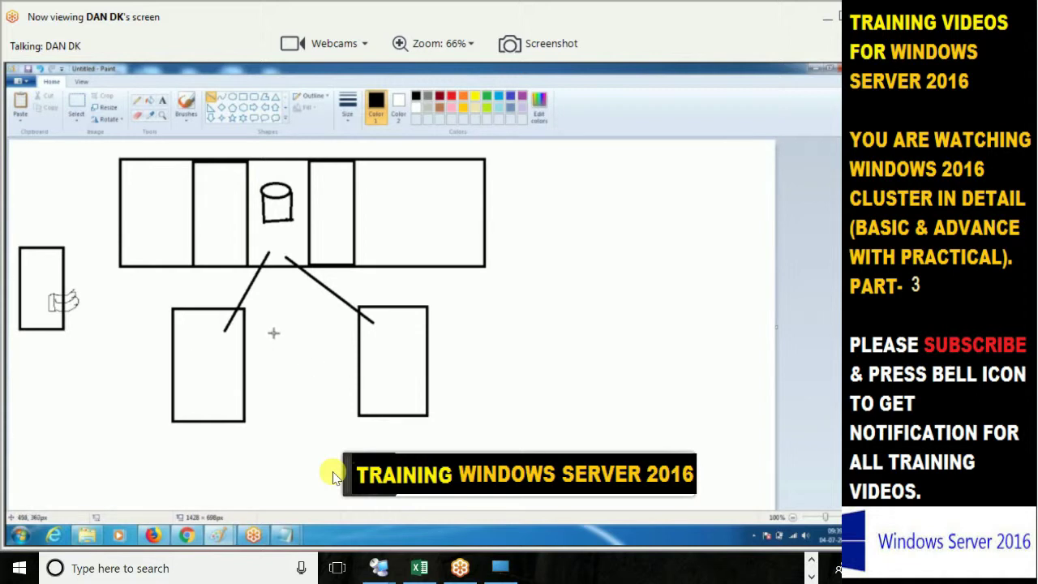
- Cross out the left tall box with two red diagonal lines forming an X
{"action": "left_click_drag", "start_coordinate": [274, 333], "coordinate": [130, 427]}
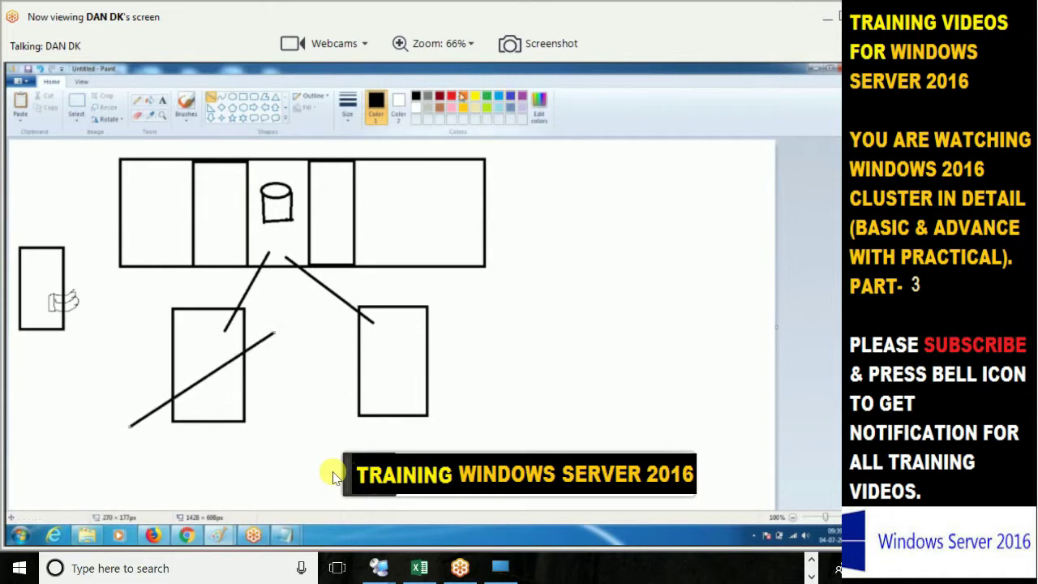
{"action": "left_click", "coordinate": [451, 97]}
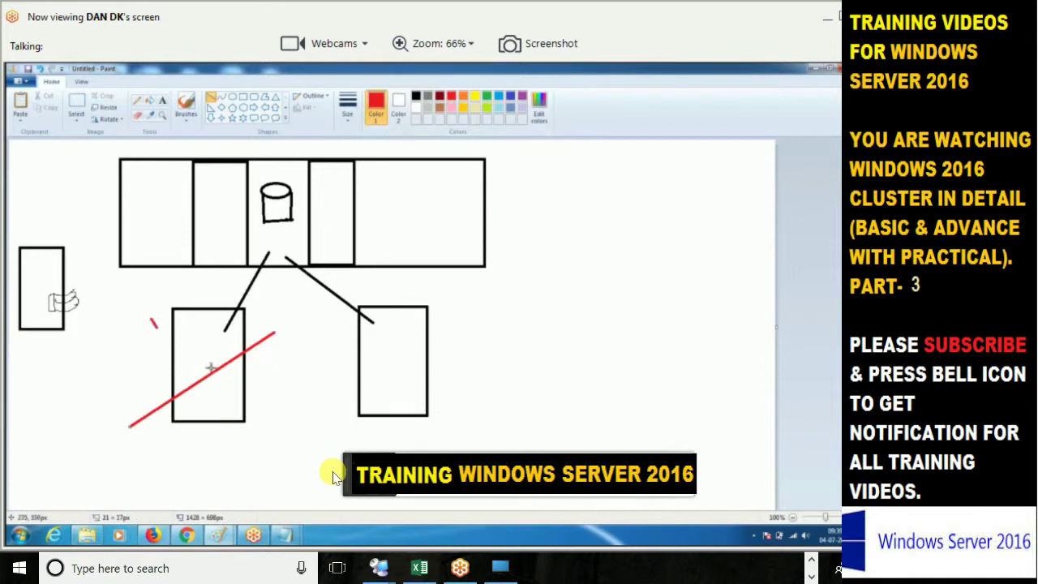
{"action": "left_click_drag", "start_coordinate": [151, 319], "coordinate": [337, 458]}
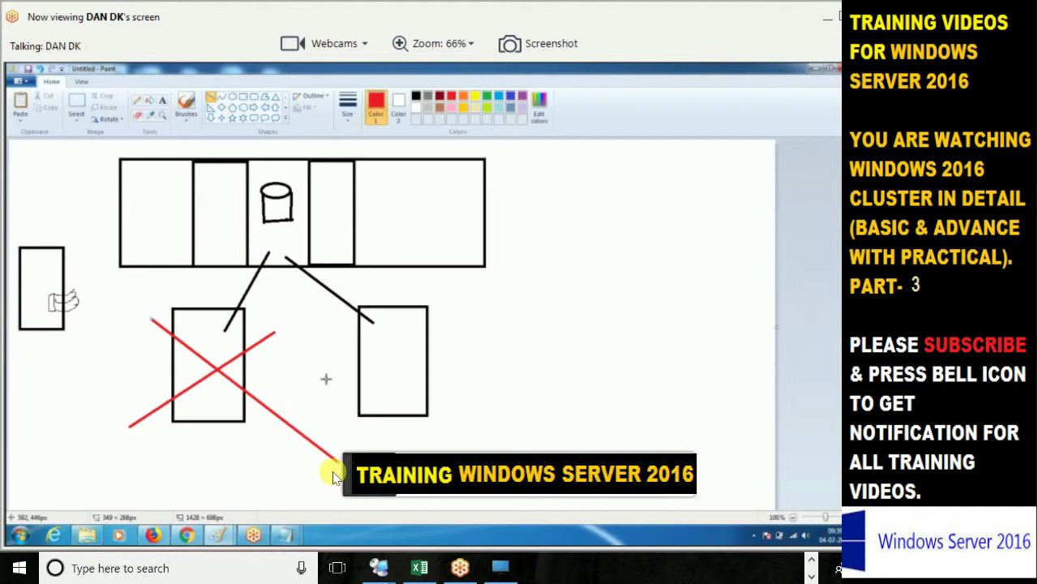
- Strike red lines through the cylinder, then undo them so no red X remains
{"action": "left_click", "coordinate": [287, 170]}
{"action": "left_click_drag", "start_coordinate": [287, 170], "coordinate": [263, 240]}
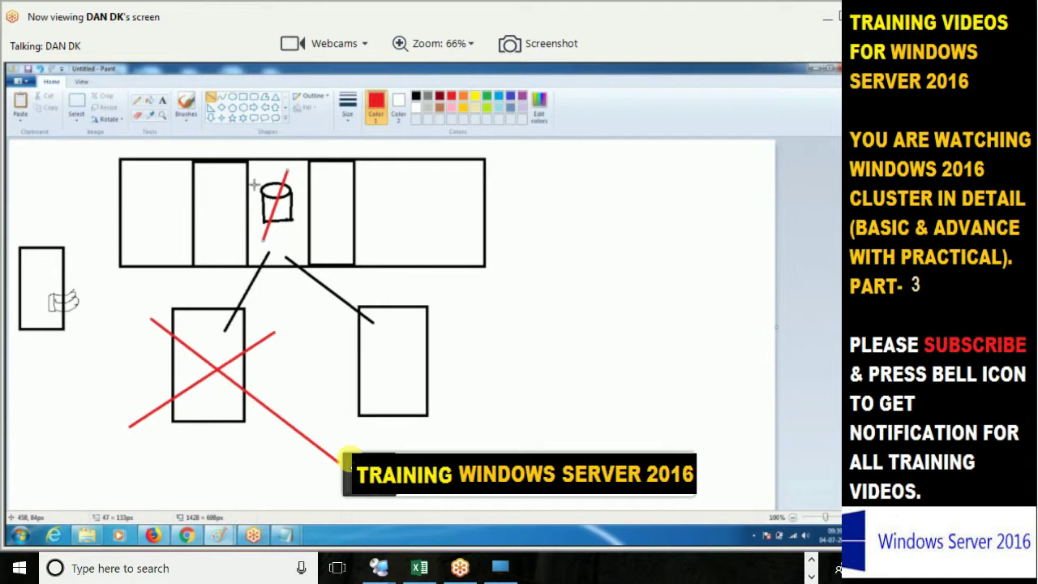
{"action": "key", "text": "ctrl+z"}
{"action": "key", "text": "ctrl+z"}
{"action": "key", "text": "ctrl+z"}
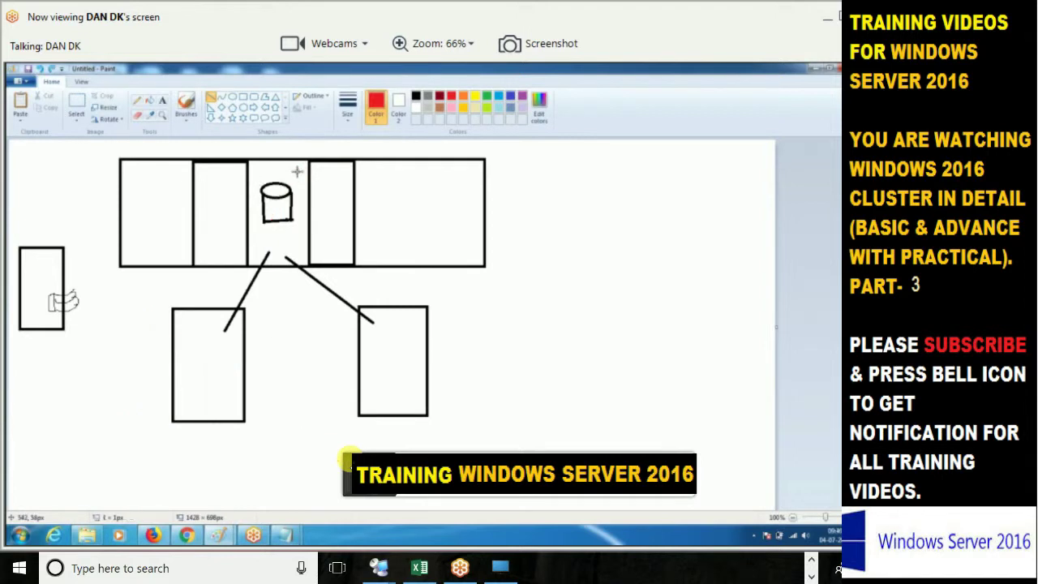
{"action": "left_click_drag", "start_coordinate": [298, 170], "coordinate": [245, 254]}
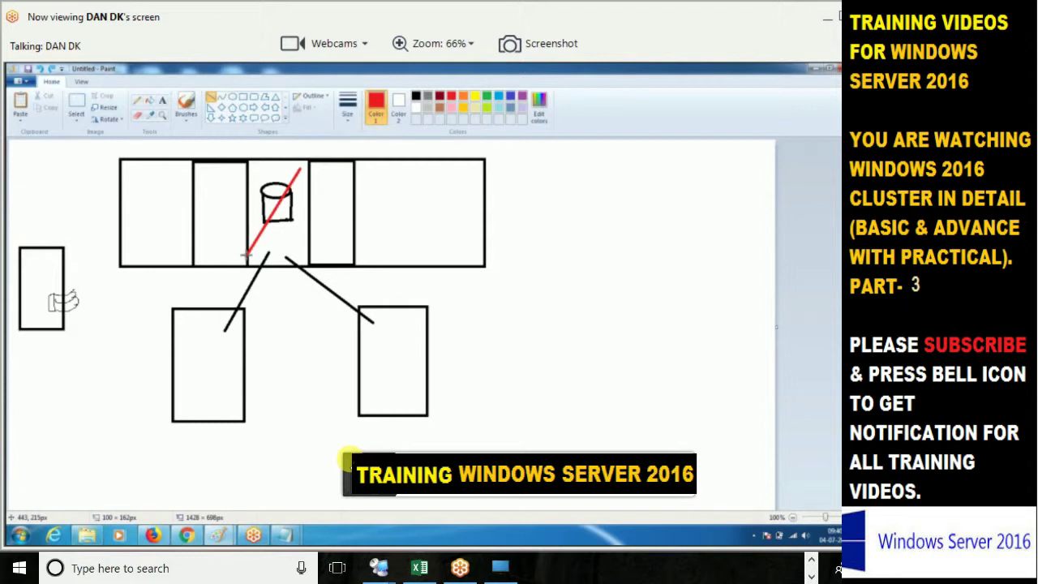
{"action": "left_click_drag", "start_coordinate": [256, 178], "coordinate": [320, 251]}
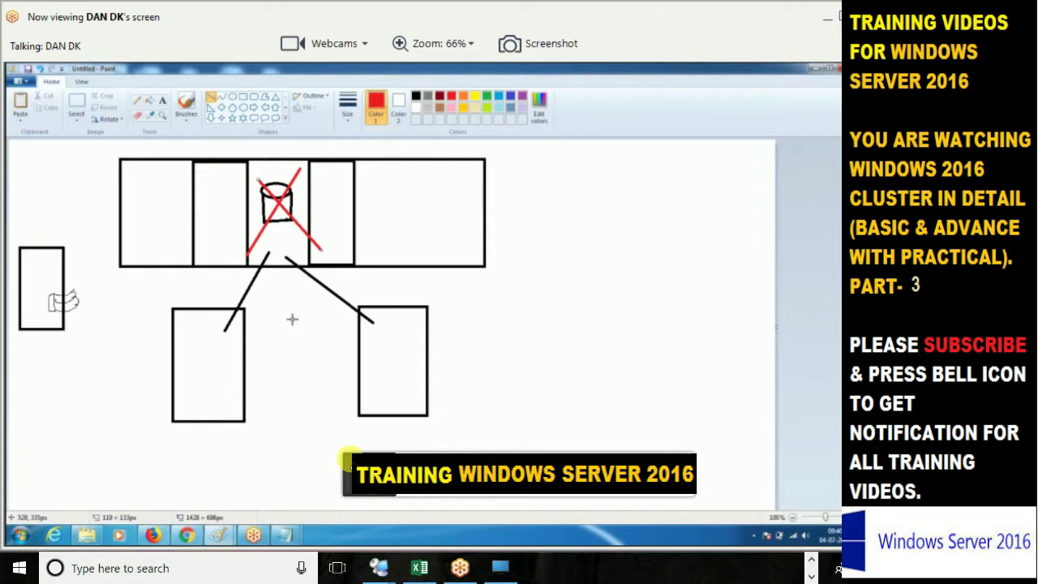
{"action": "key", "text": "ctrl+z"}
{"action": "key", "text": "ctrl+z"}
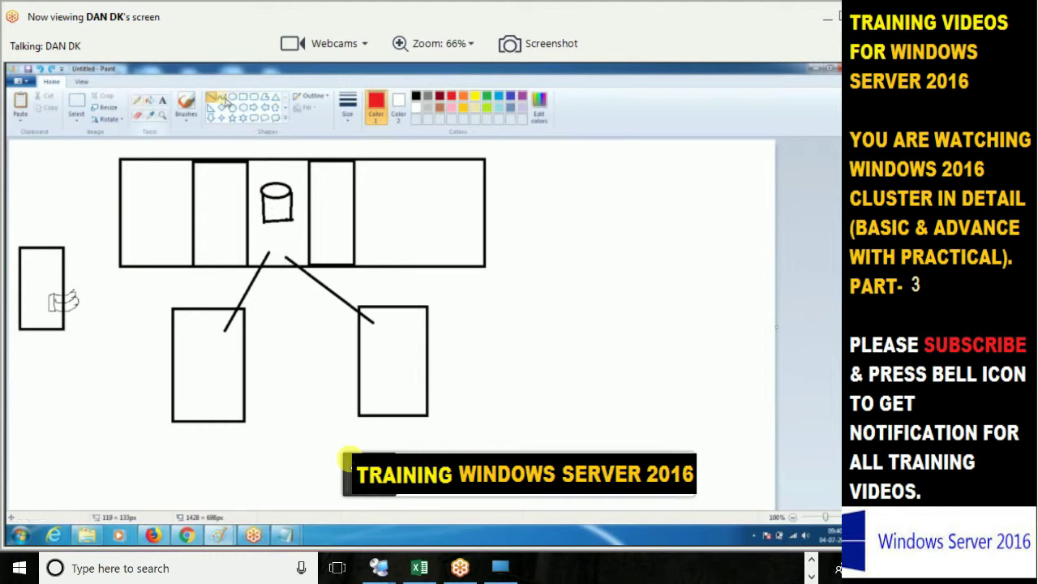
- Cut the cylinder into the second section and paste a copy into the fourth section
{"action": "left_click", "coordinate": [76, 104]}
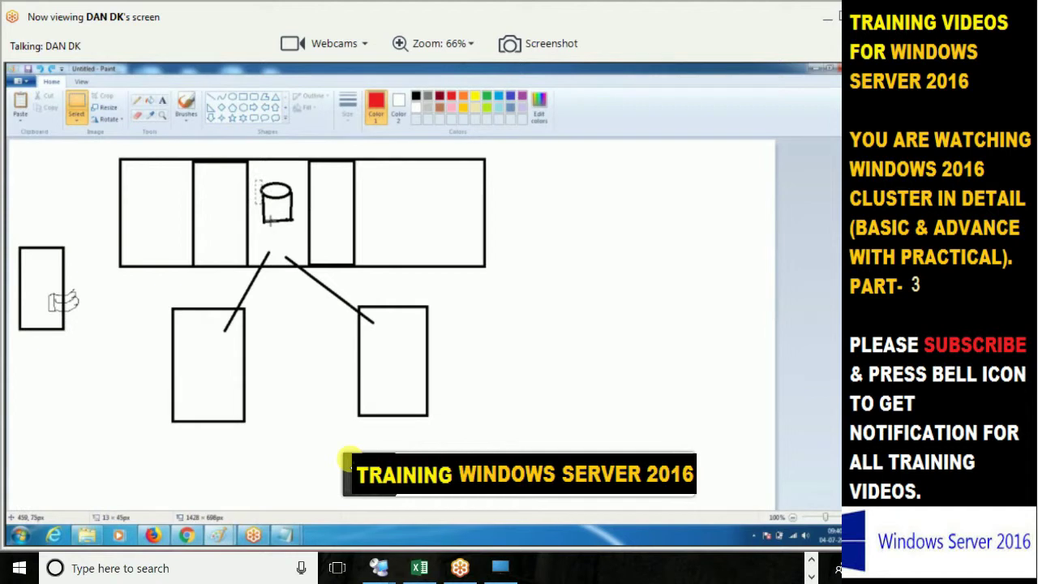
{"action": "left_click_drag", "start_coordinate": [255, 180], "coordinate": [299, 239]}
{"action": "key", "text": "ctrl+x"}
{"action": "key", "text": "ctrl+v"}
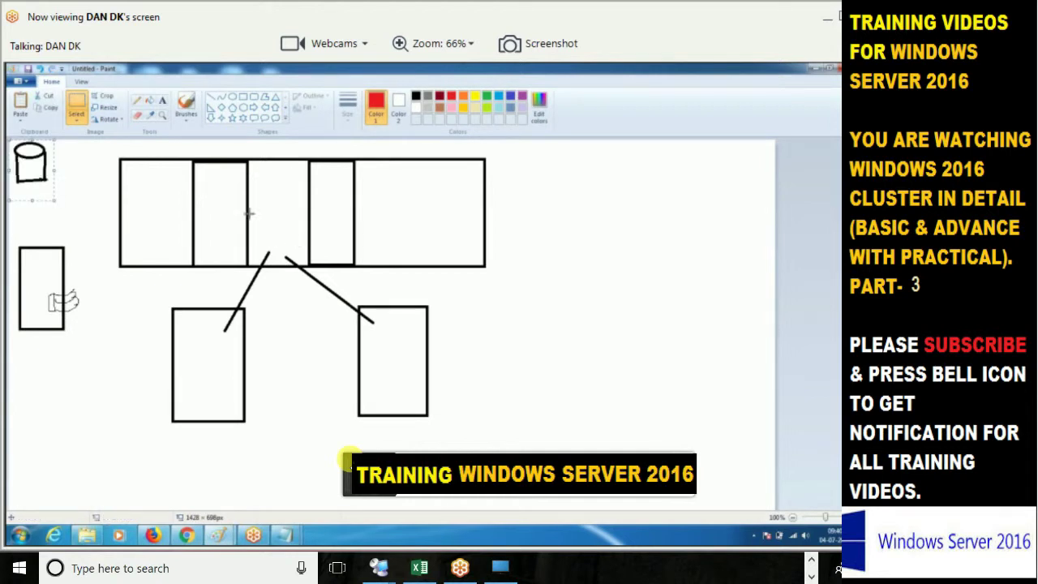
{"action": "left_click_drag", "start_coordinate": [39, 167], "coordinate": [226, 212]}
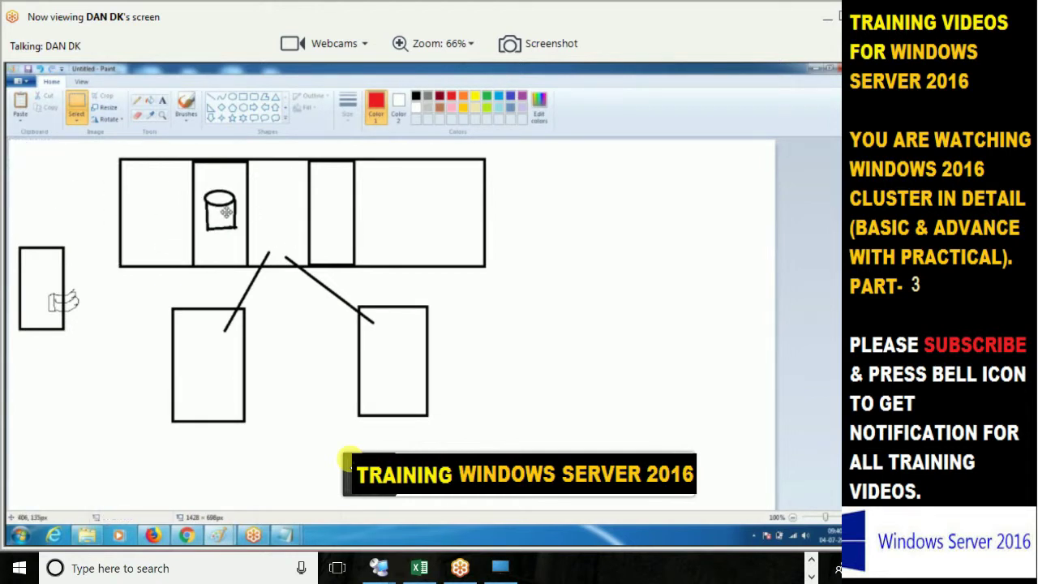
{"action": "key", "text": "ctrl+v"}
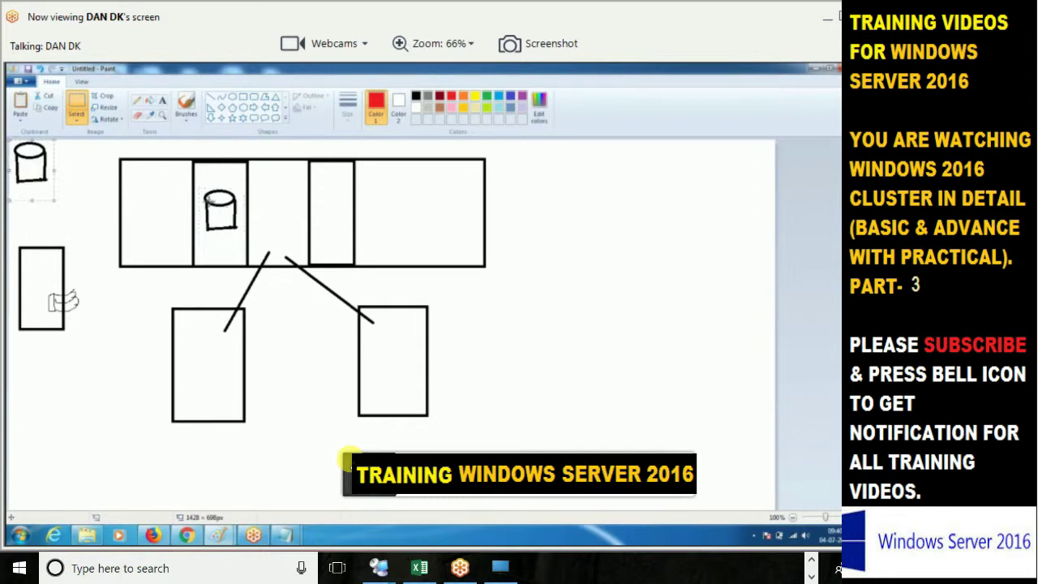
{"action": "left_click_drag", "start_coordinate": [44, 177], "coordinate": [344, 229]}
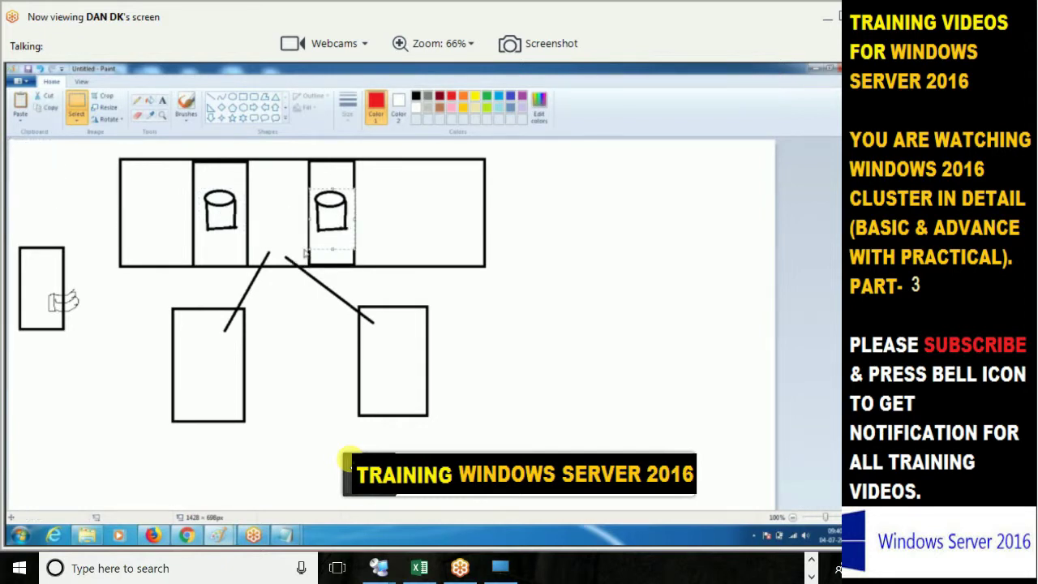
- Draw lines linking the second- and fourth-section cylinders to the boxes below, the second in light blue
{"action": "left_click", "coordinate": [211, 97]}
{"action": "left_click_drag", "start_coordinate": [218, 260], "coordinate": [214, 320]}
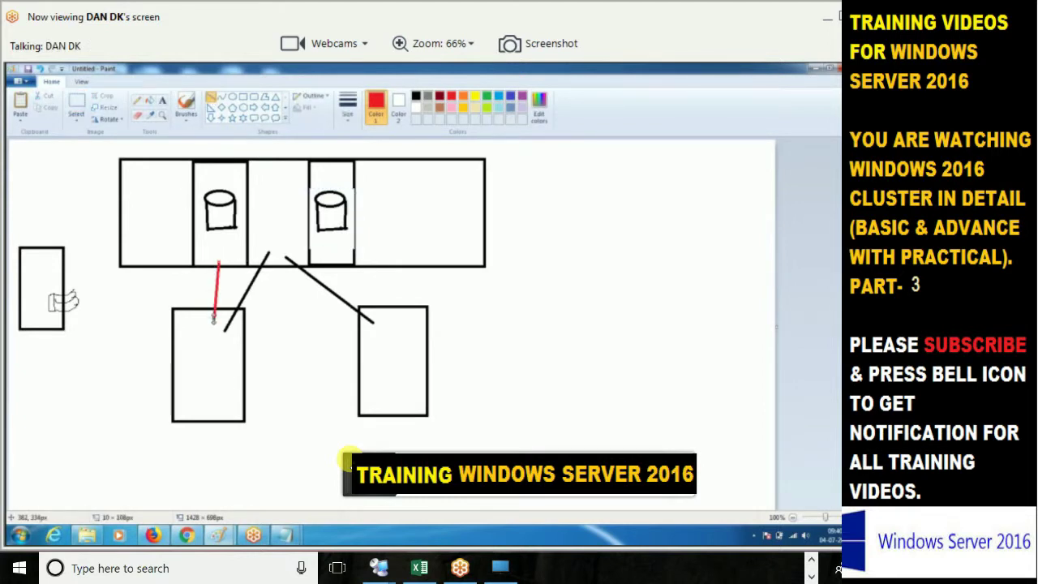
{"action": "left_click", "coordinate": [500, 97]}
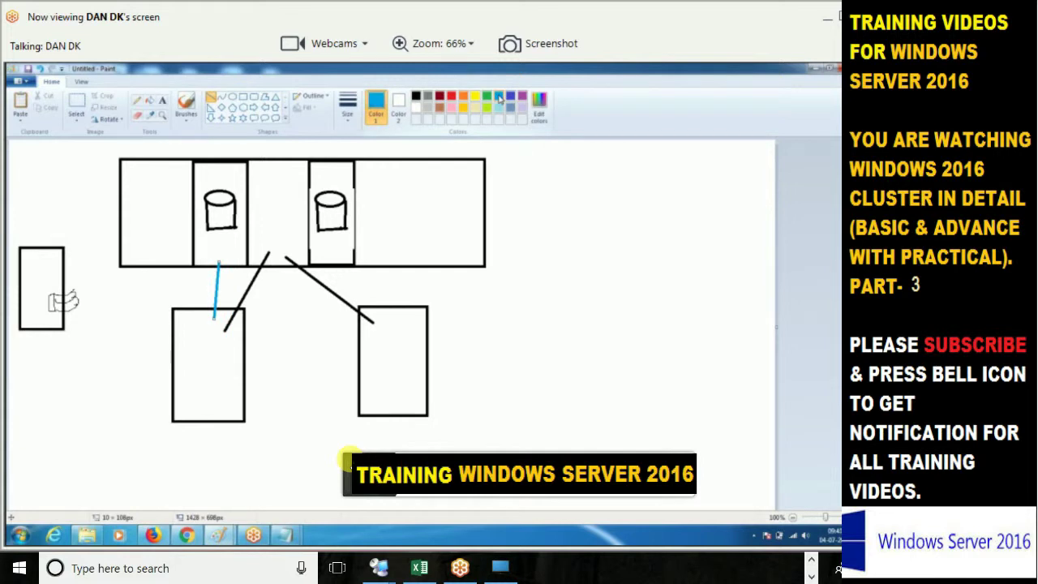
{"action": "left_click_drag", "start_coordinate": [344, 257], "coordinate": [389, 321]}
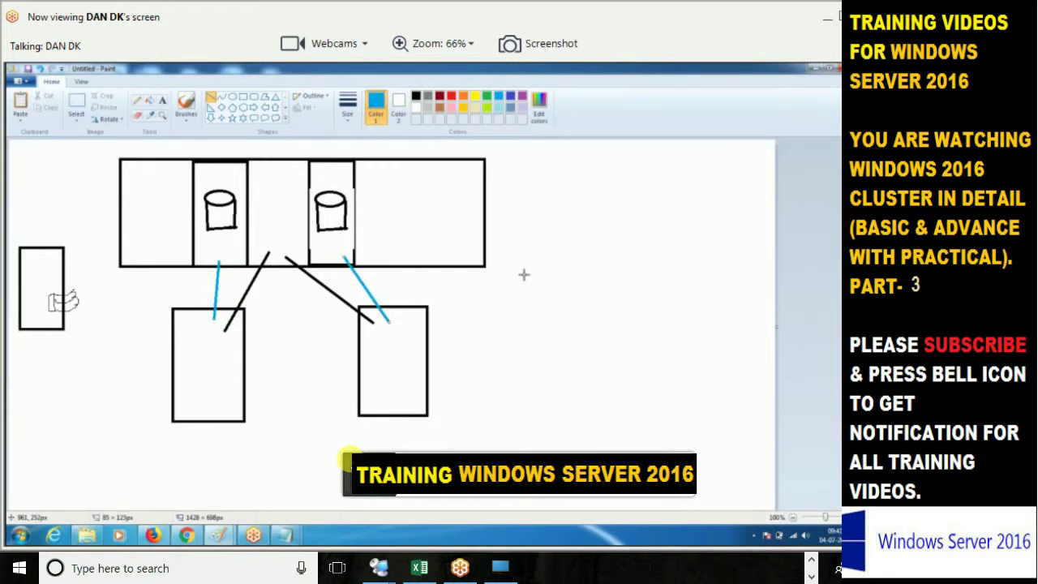
- Erase the stray black diagonal and draw a straight line joining the two database cylinders
{"action": "left_click", "coordinate": [138, 116]}
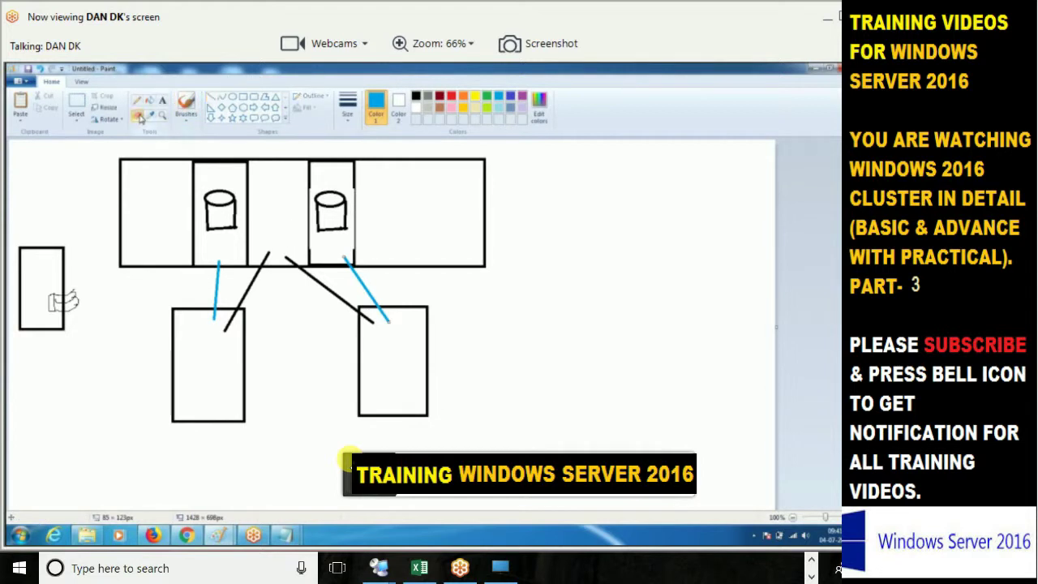
{"action": "left_click_drag", "start_coordinate": [255, 285], "coordinate": [227, 326]}
{"action": "mouse_move", "coordinate": [252, 281]}
{"action": "left_mouse_down"}
{"action": "mouse_move", "coordinate": [271, 255]}
{"action": "mouse_move", "coordinate": [307, 268]}
{"action": "mouse_move", "coordinate": [373, 320]}
{"action": "mouse_move", "coordinate": [293, 264]}
{"action": "mouse_move", "coordinate": [338, 297]}
{"action": "left_mouse_up"}
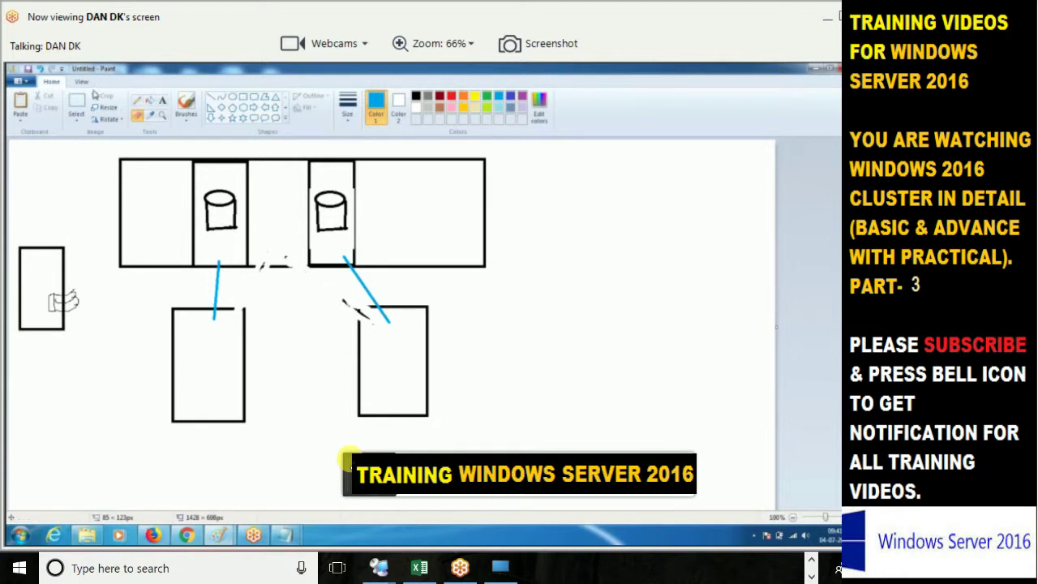
{"action": "left_click", "coordinate": [213, 96]}
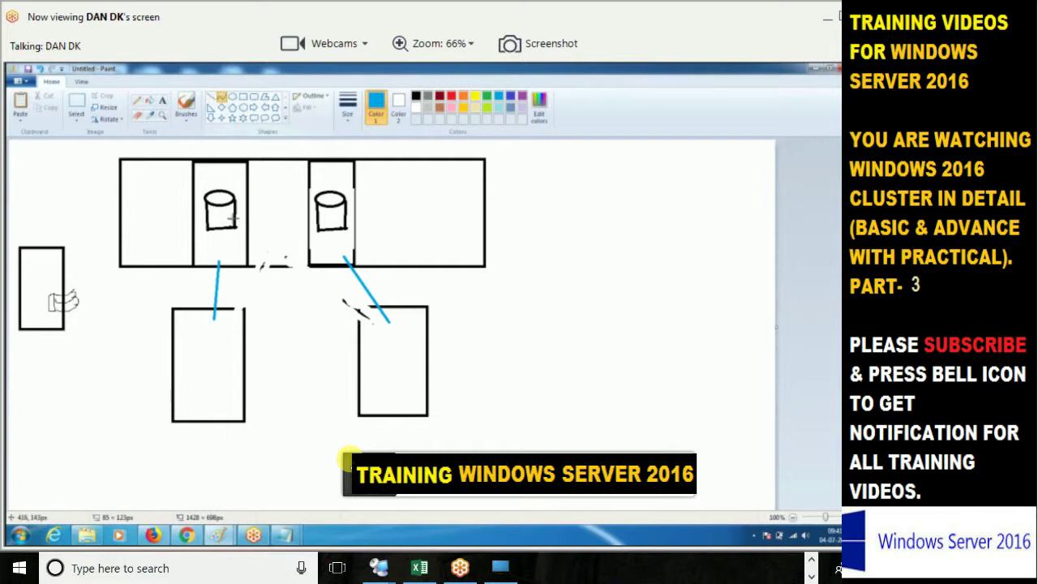
{"action": "left_click_drag", "start_coordinate": [234, 218], "coordinate": [321, 222]}
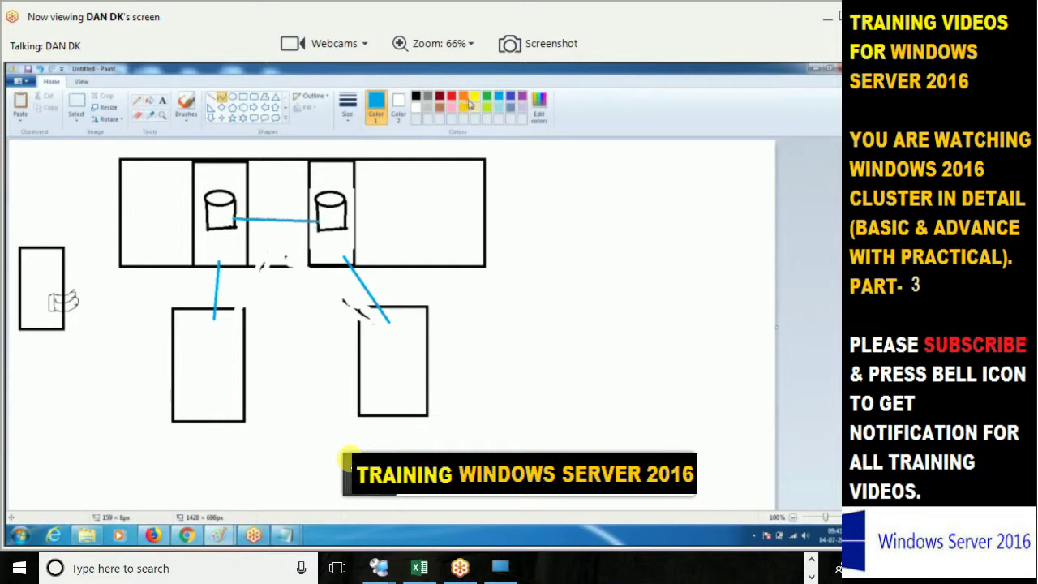
- Recolour the cylinder connector green and bend its middle upward into an arch
{"action": "left_click", "coordinate": [486, 95]}
{"action": "left_click_drag", "start_coordinate": [267, 220], "coordinate": [283, 159]}
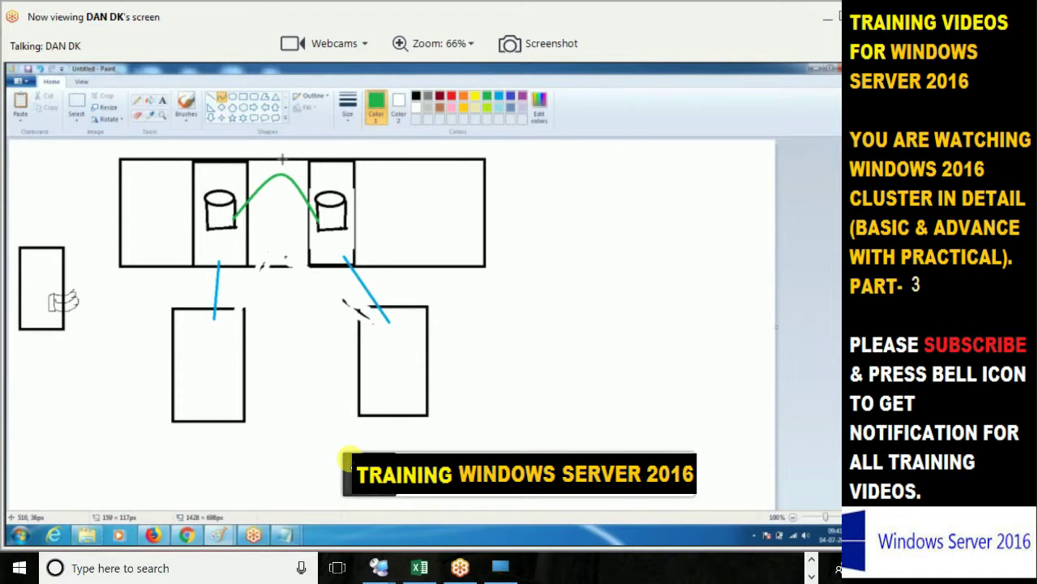
- Draw a red X over the left database cylinder, undoing an X first drawn on the lower-left box
{"action": "left_click", "coordinate": [210, 97]}
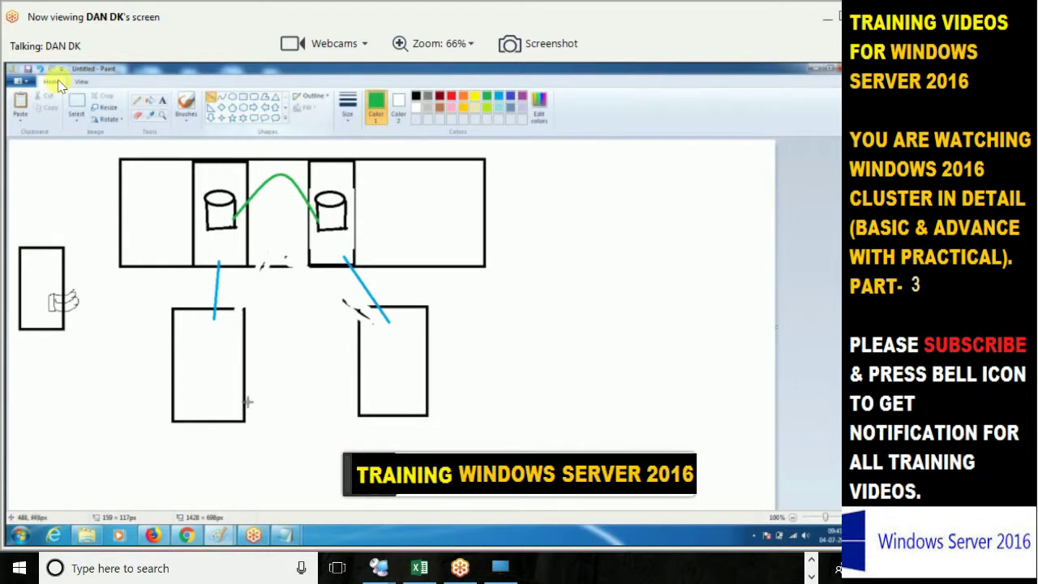
{"action": "left_click_drag", "start_coordinate": [259, 349], "coordinate": [129, 420]}
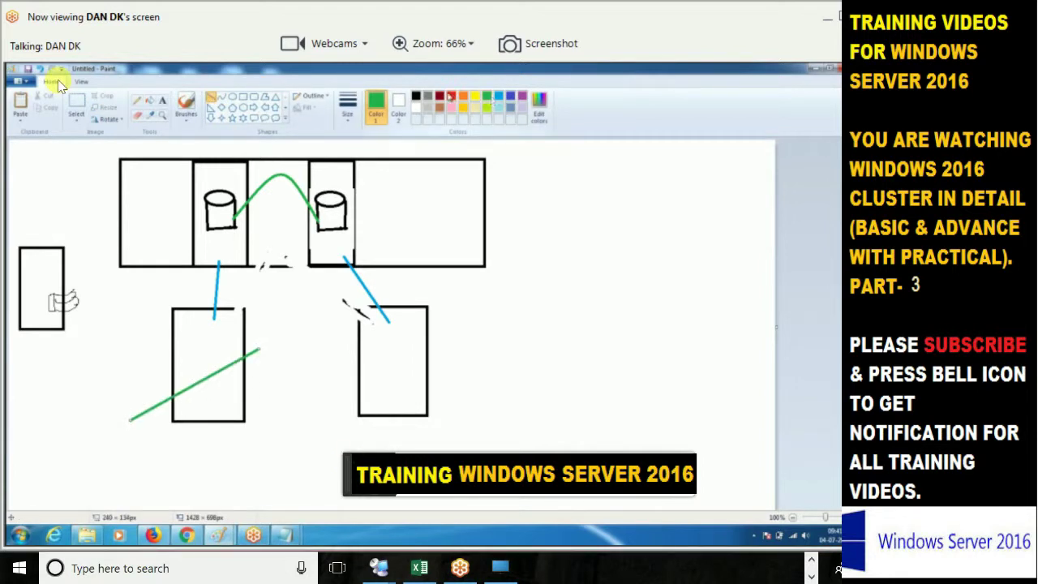
{"action": "left_click", "coordinate": [451, 96]}
{"action": "left_click_drag", "start_coordinate": [155, 355], "coordinate": [269, 403]}
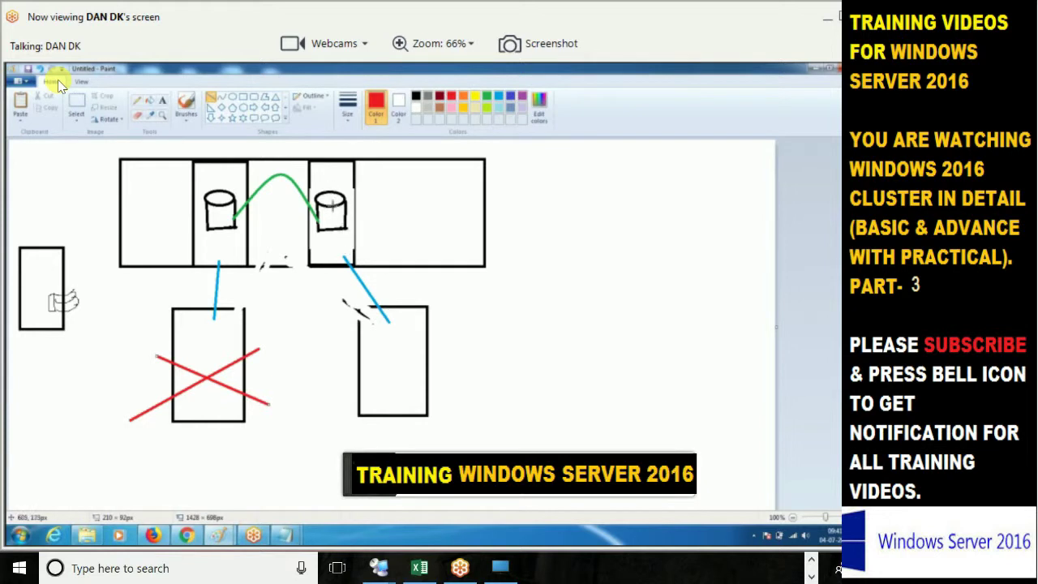
{"action": "key", "text": "ctrl+z"}
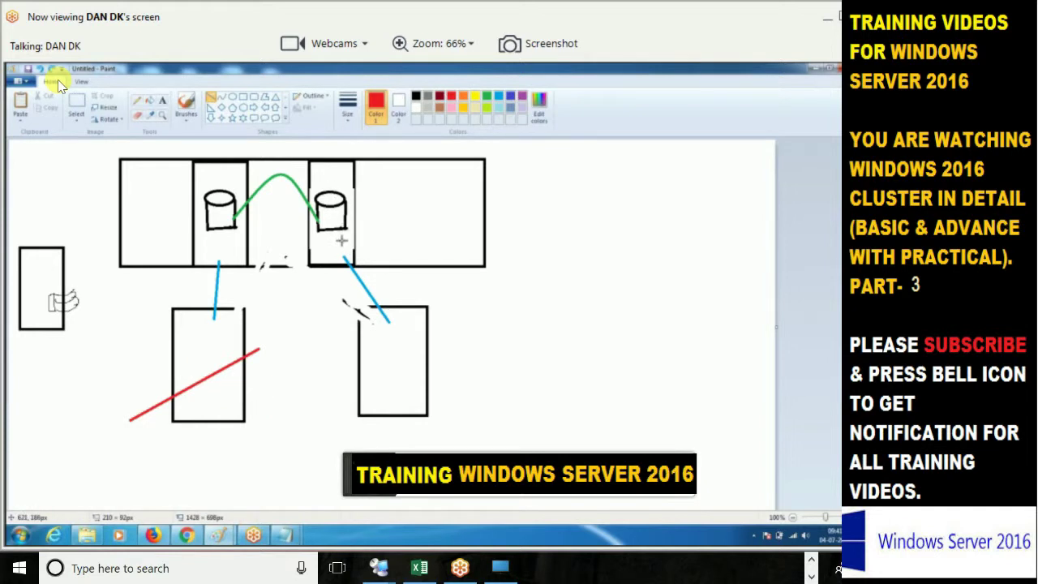
{"action": "key", "text": "ctrl+z"}
{"action": "left_click_drag", "start_coordinate": [262, 165], "coordinate": [193, 243]}
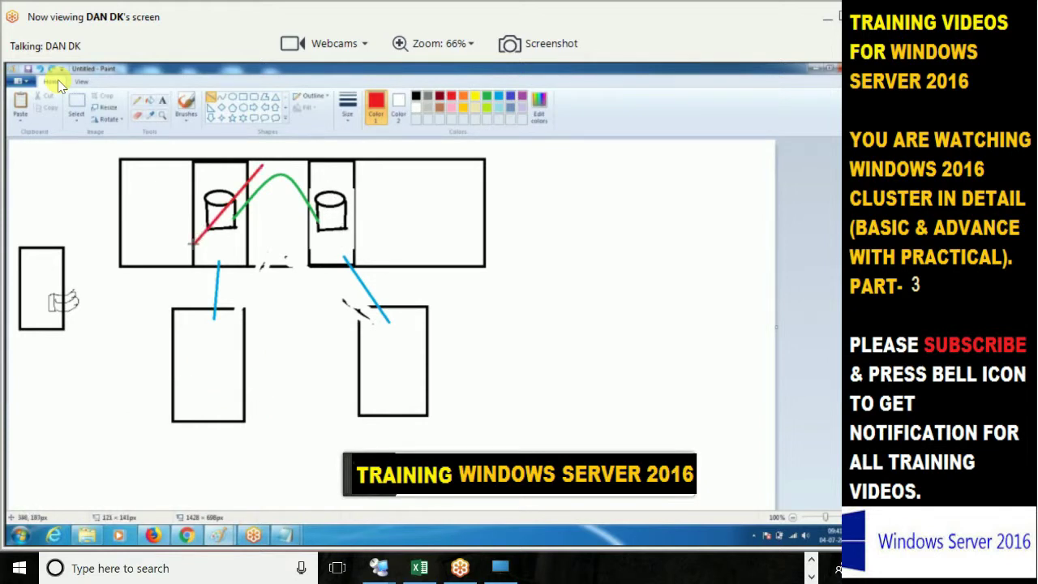
{"action": "mouse_move", "coordinate": [175, 196]}
{"action": "left_mouse_down"}
{"action": "mouse_move", "coordinate": [227, 222]}
{"action": "mouse_move", "coordinate": [275, 267]}
{"action": "left_mouse_up"}
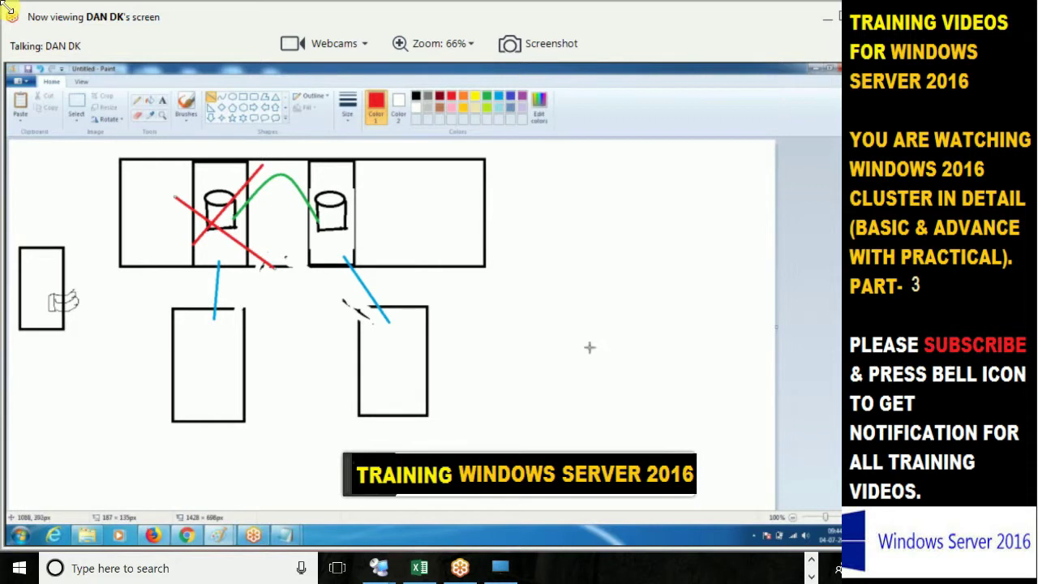
- Draw two black node rectangles at the lower right, a large box above them, and a small disk box inside it
{"action": "left_click", "coordinate": [245, 98]}
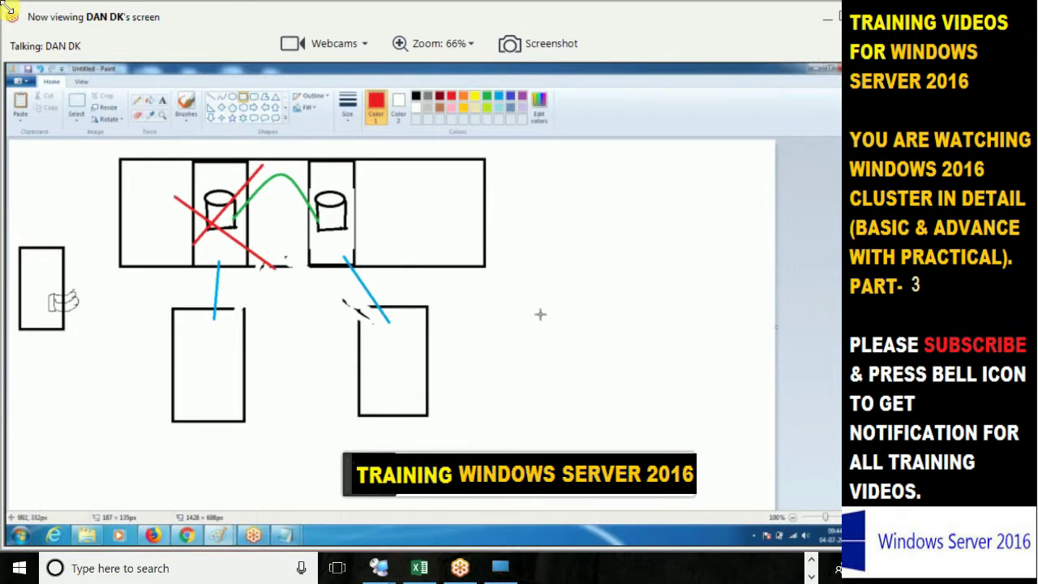
{"action": "mouse_move", "coordinate": [540, 314]}
{"action": "left_mouse_down"}
{"action": "mouse_move", "coordinate": [563, 389]}
{"action": "mouse_move", "coordinate": [590, 408]}
{"action": "left_mouse_up"}
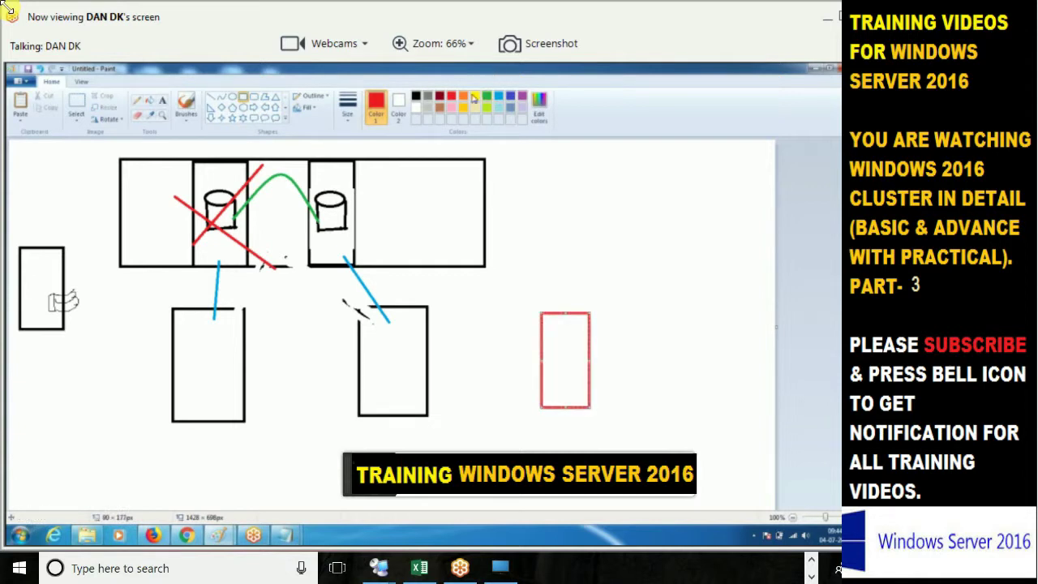
{"action": "left_click", "coordinate": [416, 97]}
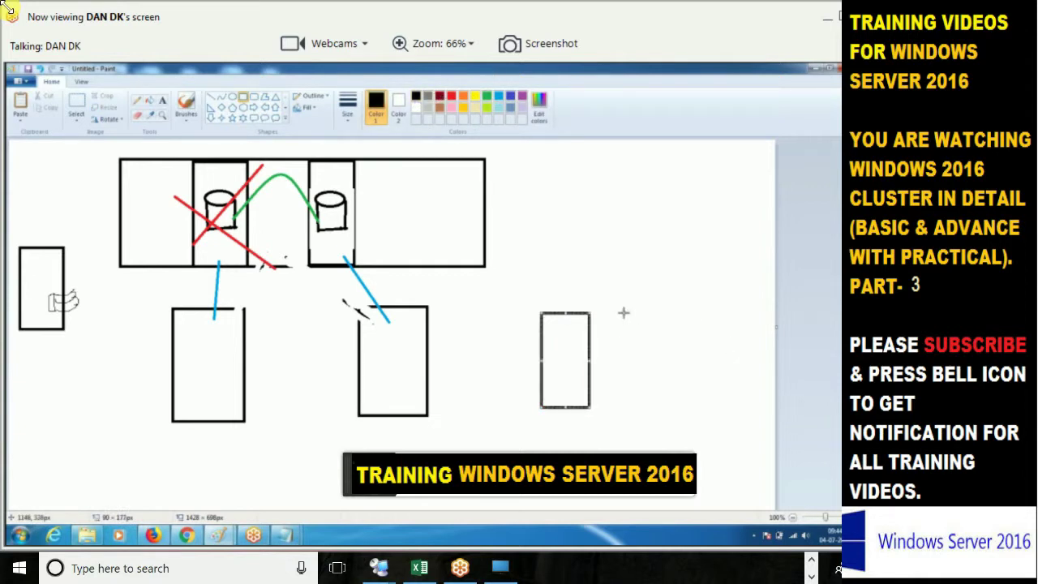
{"action": "left_click_drag", "start_coordinate": [623, 312], "coordinate": [667, 401]}
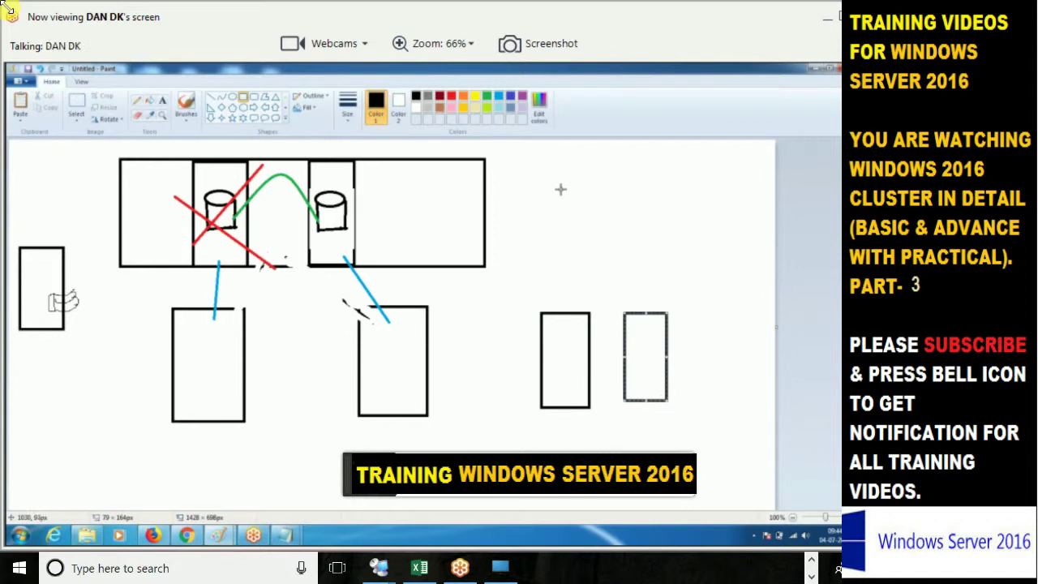
{"action": "left_click_drag", "start_coordinate": [542, 157], "coordinate": [652, 268]}
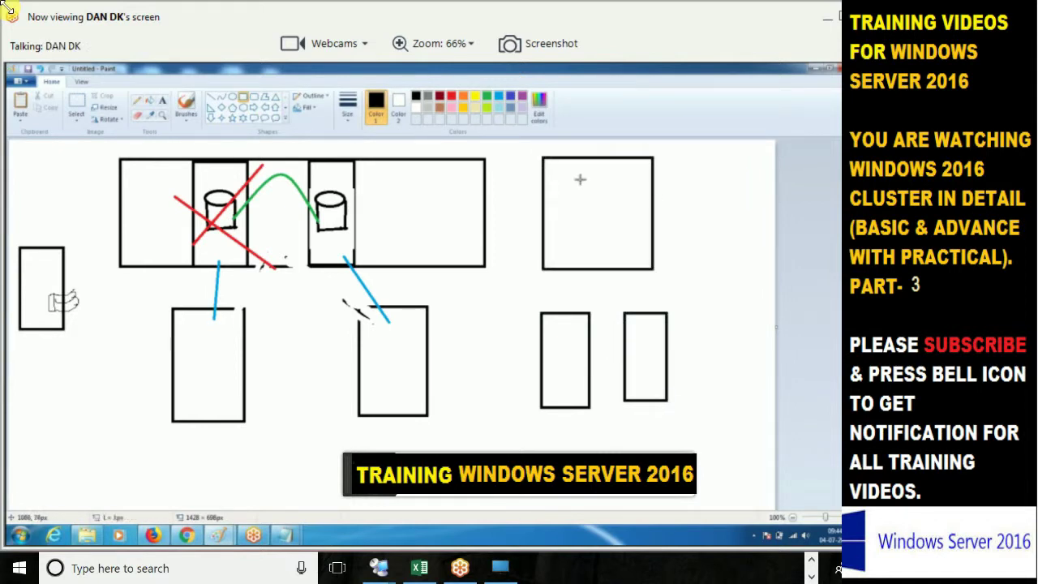
{"action": "left_click_drag", "start_coordinate": [580, 179], "coordinate": [617, 245]}
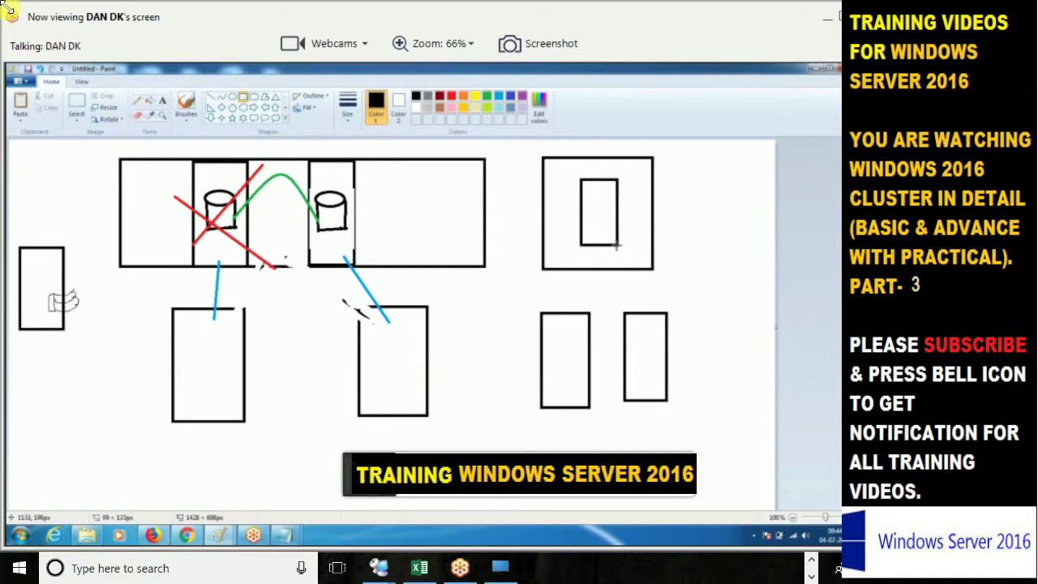
- Connect the inner disk box to the left node with a green line and the right node with a yellow line
{"action": "left_click", "coordinate": [213, 97]}
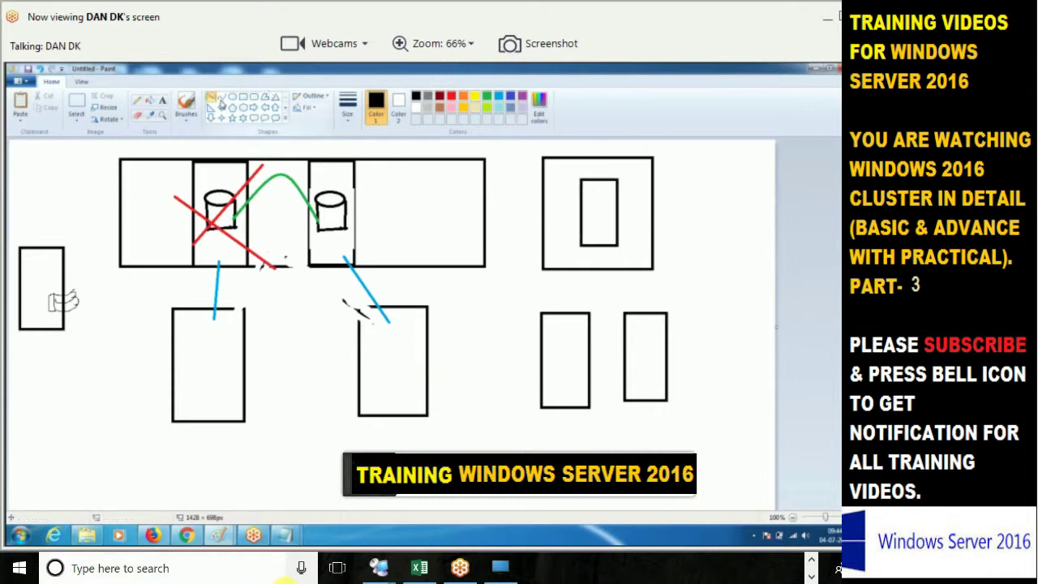
{"action": "left_click_drag", "start_coordinate": [566, 328], "coordinate": [599, 241]}
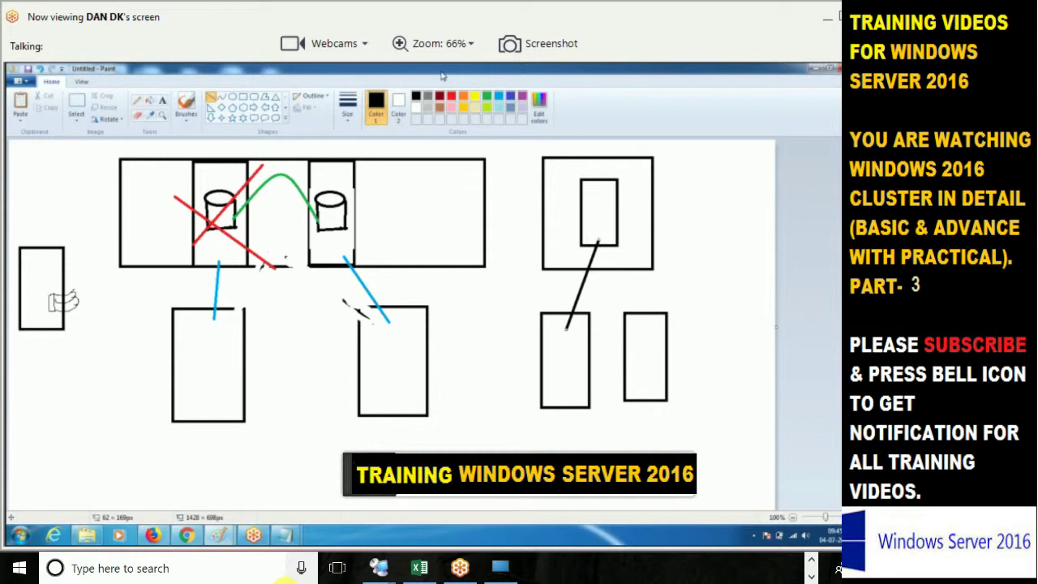
{"action": "left_click", "coordinate": [501, 98]}
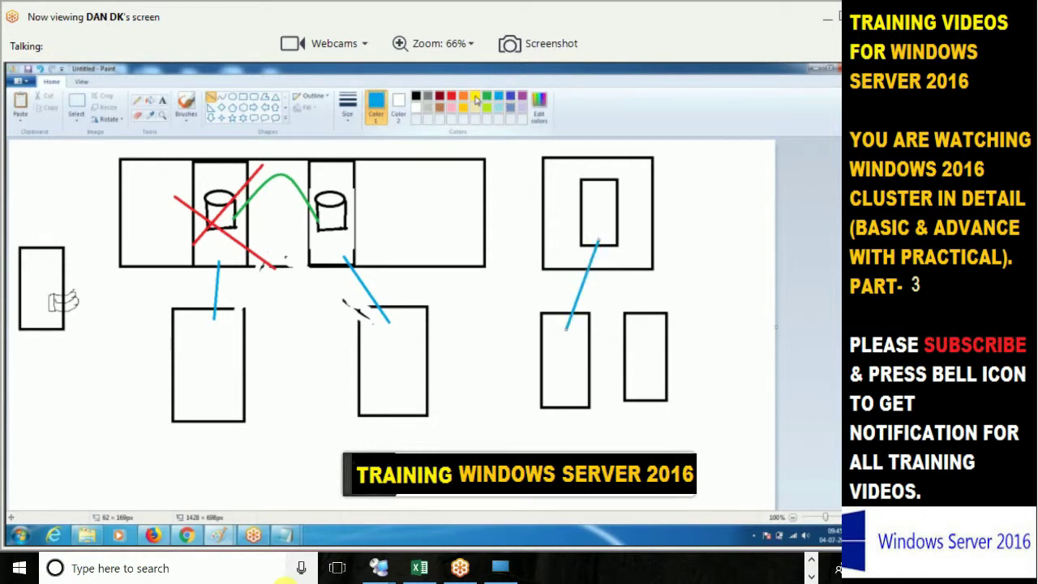
{"action": "left_click", "coordinate": [475, 99]}
{"action": "left_click", "coordinate": [488, 97]}
{"action": "left_click_drag", "start_coordinate": [612, 243], "coordinate": [642, 323]}
{"action": "left_click", "coordinate": [475, 98]}
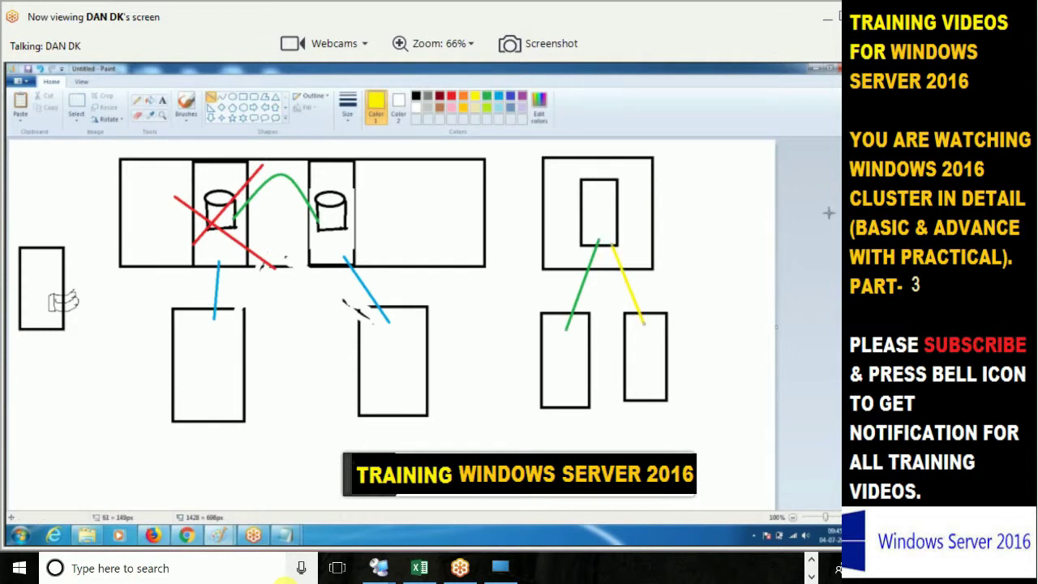
- Try a red cross over the inner box, undo it, and minimize Paint to the desktop
{"action": "left_click_drag", "start_coordinate": [634, 183], "coordinate": [528, 252]}
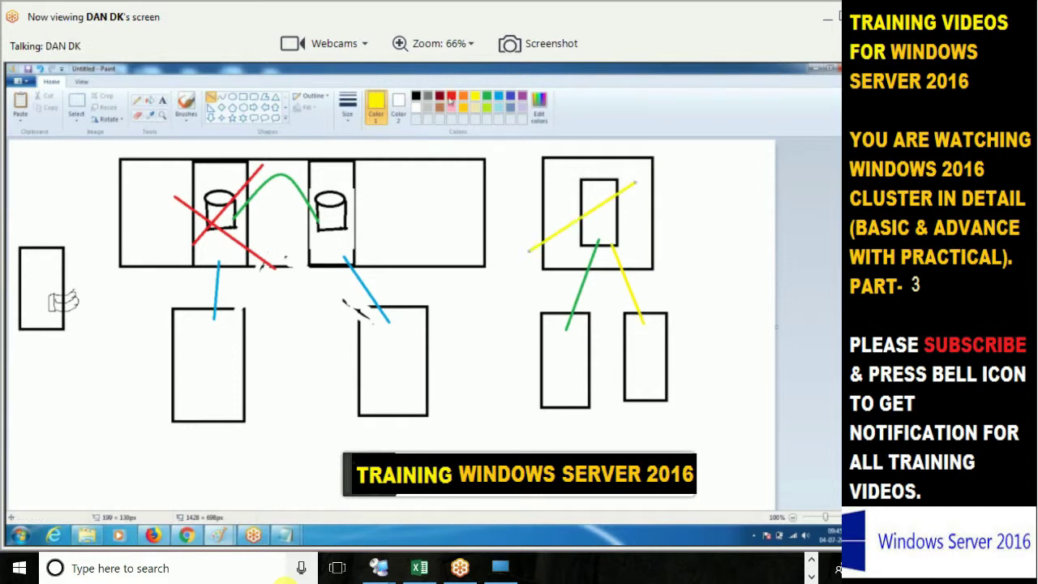
{"action": "left_click", "coordinate": [451, 96]}
{"action": "left_click_drag", "start_coordinate": [566, 180], "coordinate": [658, 266]}
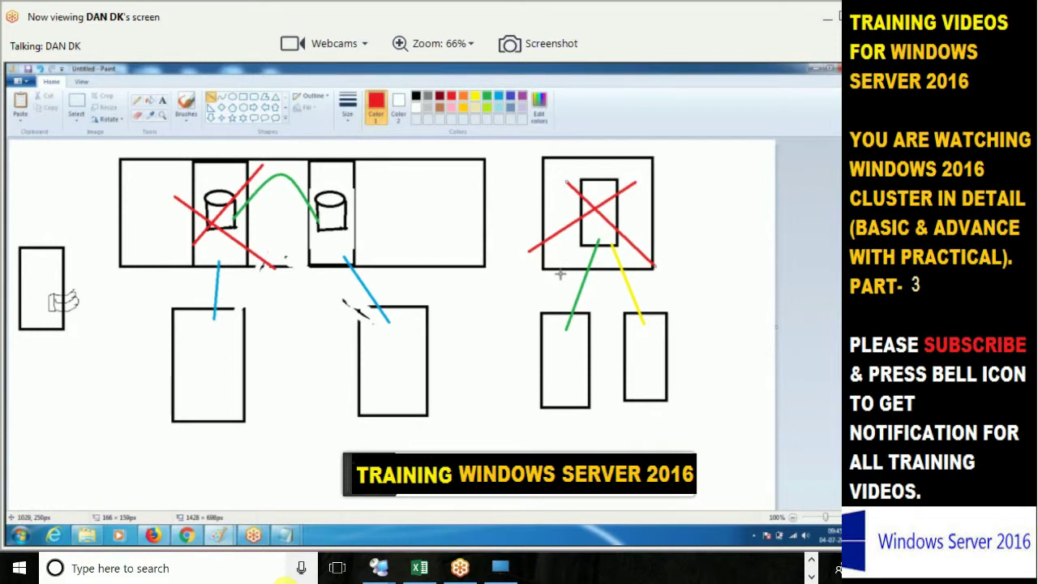
{"action": "key", "text": "ctrl+z"}
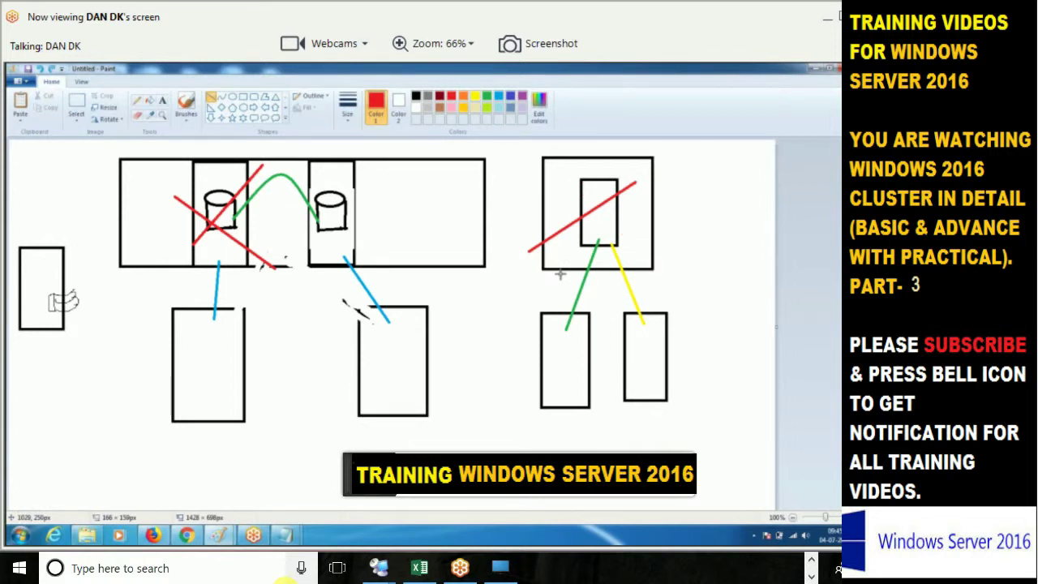
{"action": "key", "text": "ctrl+z"}
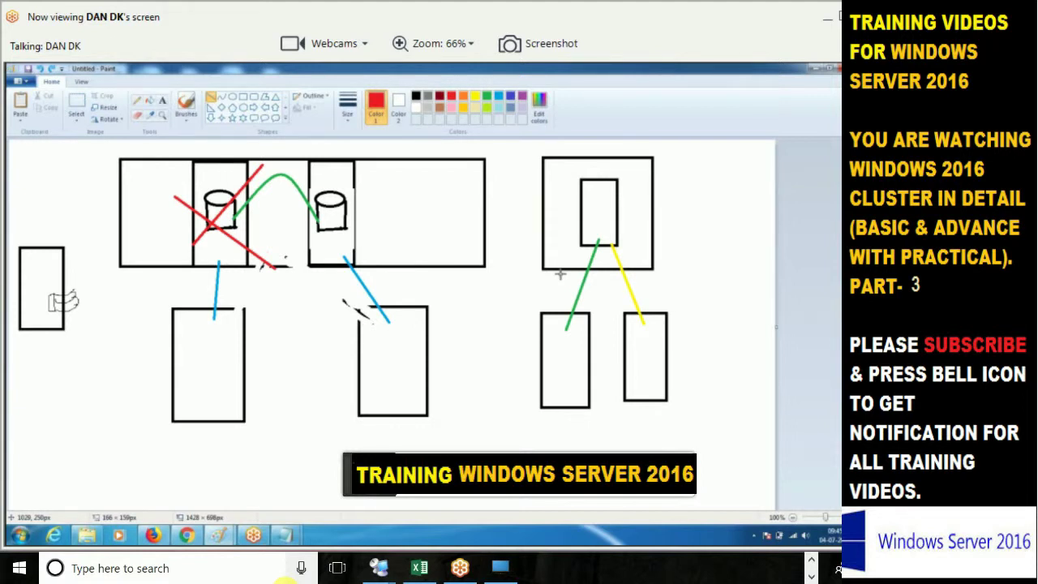
{"action": "key", "text": "super+d"}
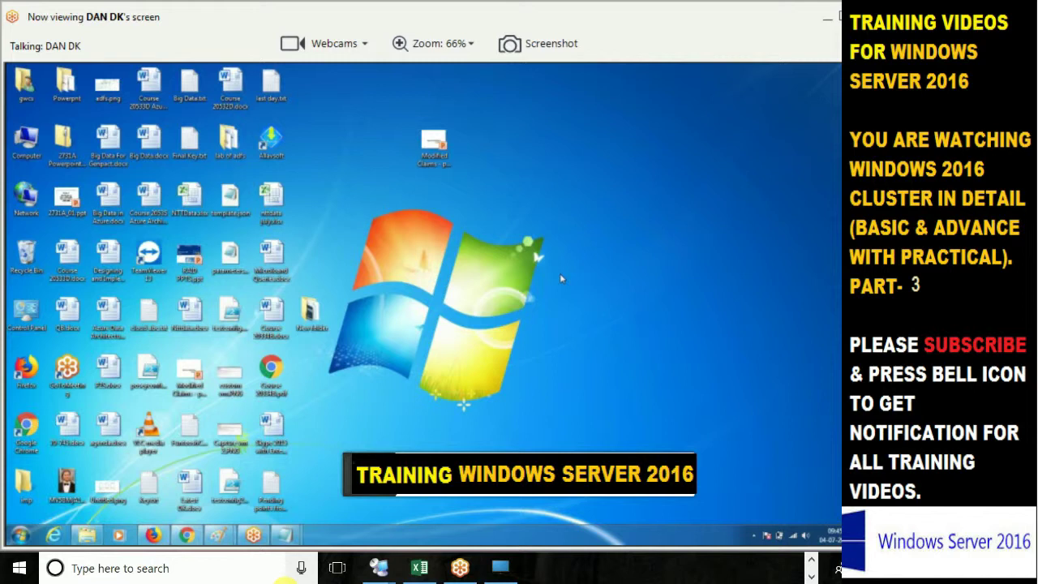
- Restore the Paint window from its taskbar preview thumbnail
{"action": "mouse_move", "coordinate": [220, 530]}
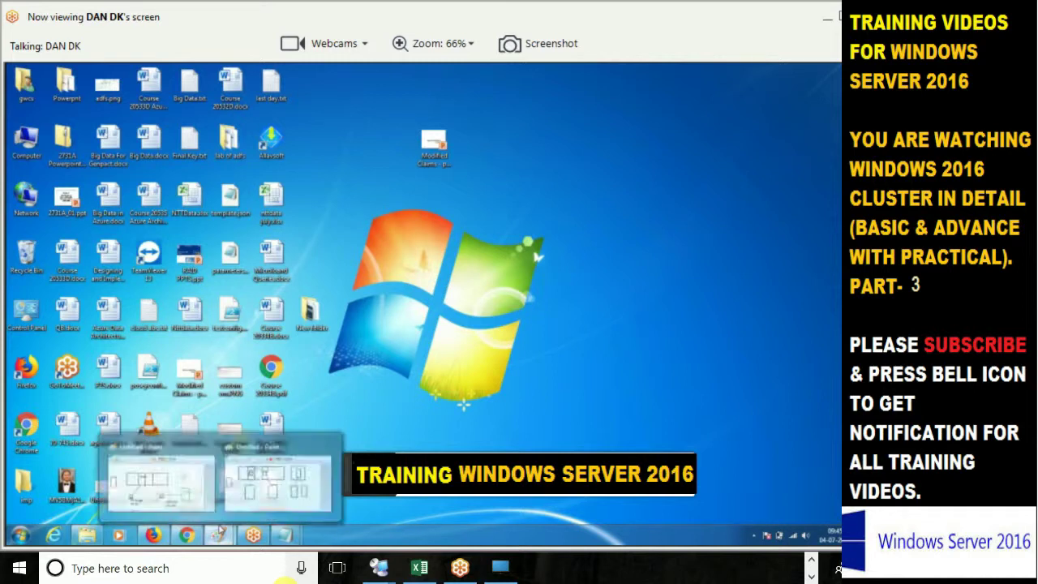
{"action": "left_click", "coordinate": [278, 482]}
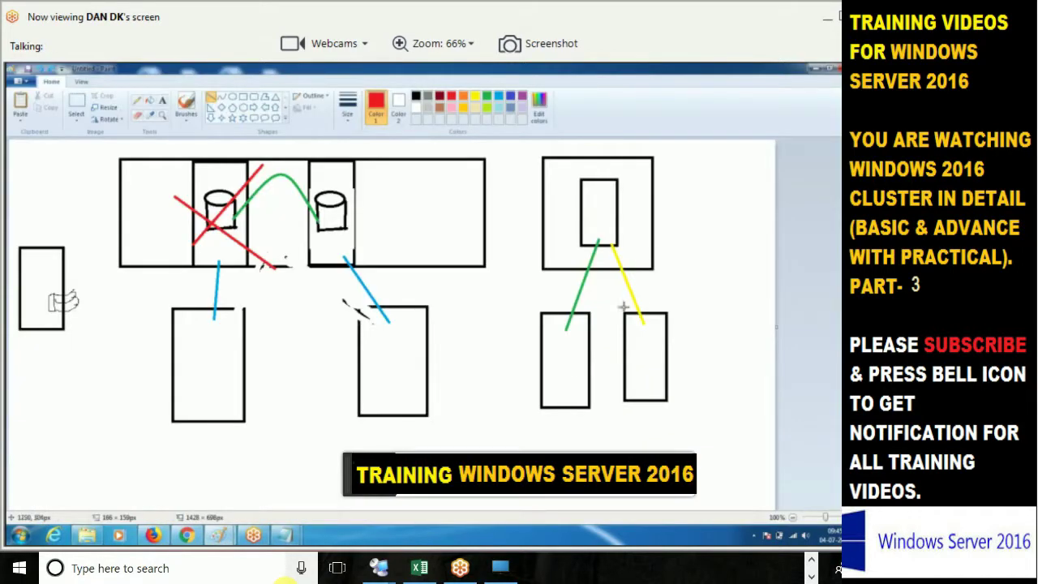